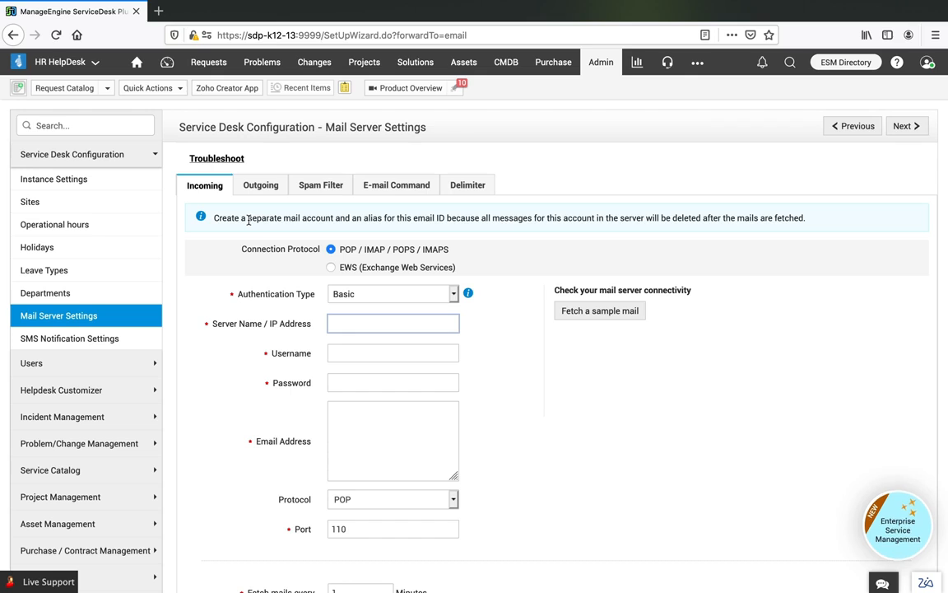
# - Choose OAuth authentication for the POP/IMAP connection and read in the linked Admin Guide how OAuth for mail servers works
pyautogui.scroll(-1, 248, 220)
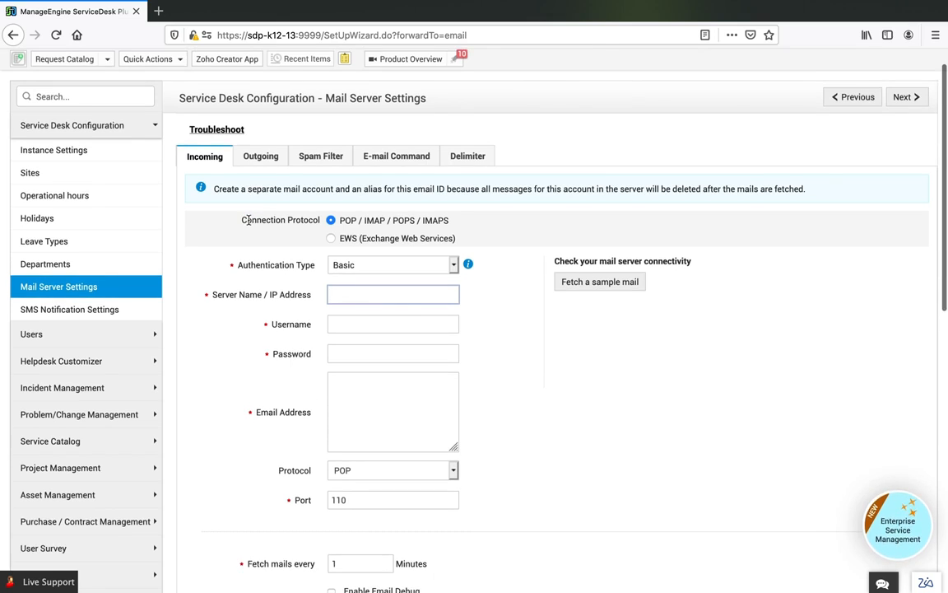
pyautogui.click(343, 267)
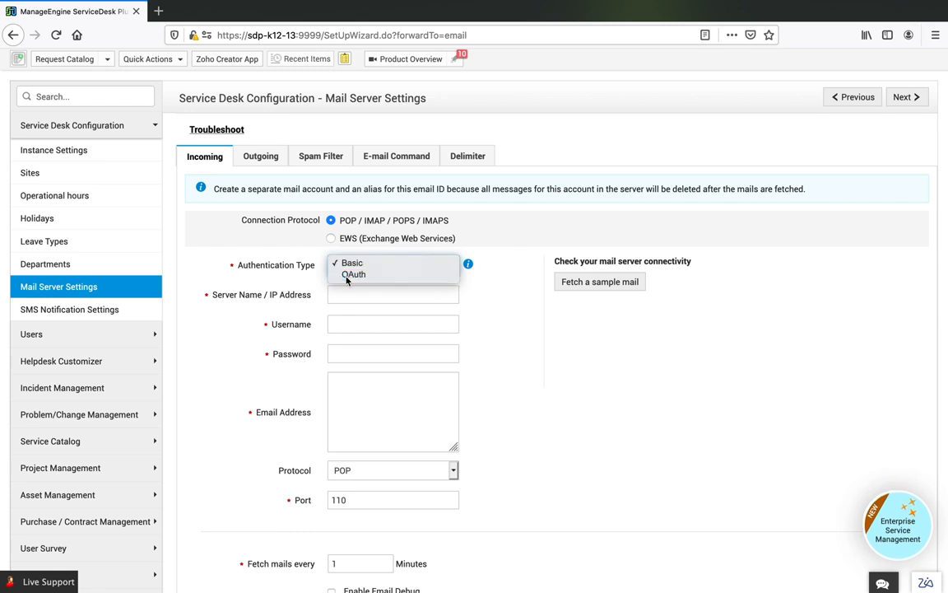
pyautogui.click(346, 278)
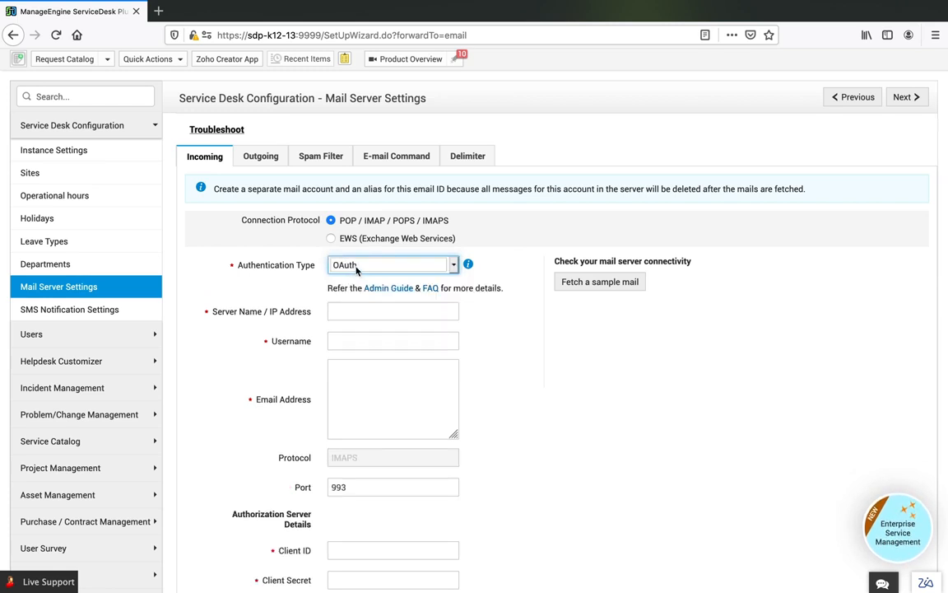
pyautogui.click(383, 294)
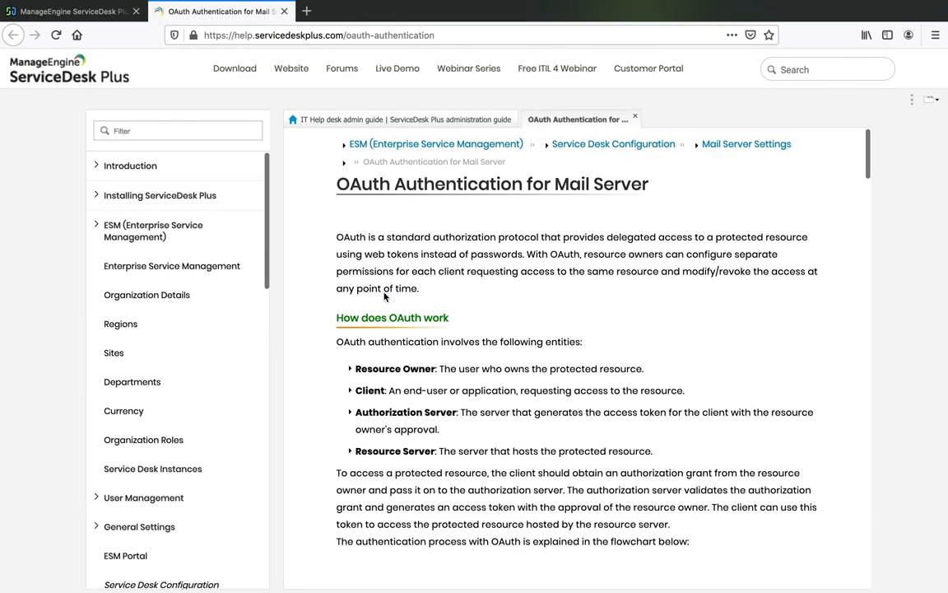
pyautogui.scroll(-5, 388, 312)
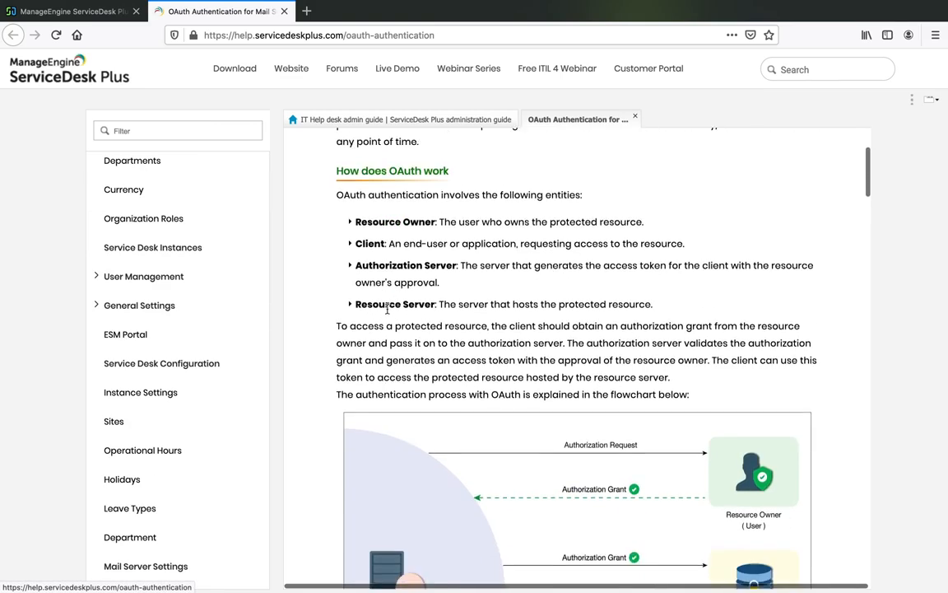
pyautogui.scroll(-5, 387, 313)
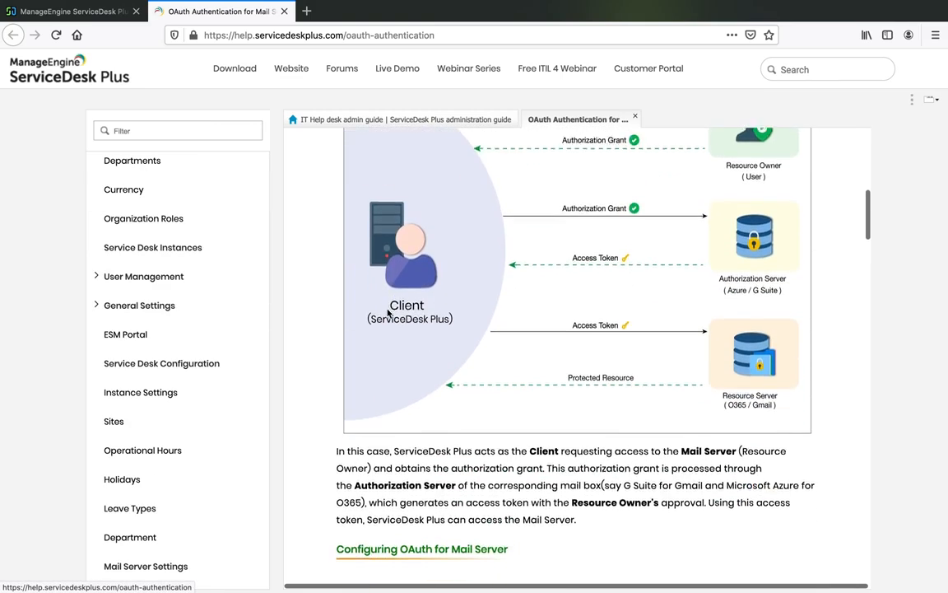
pyautogui.scroll(-3, 387, 311)
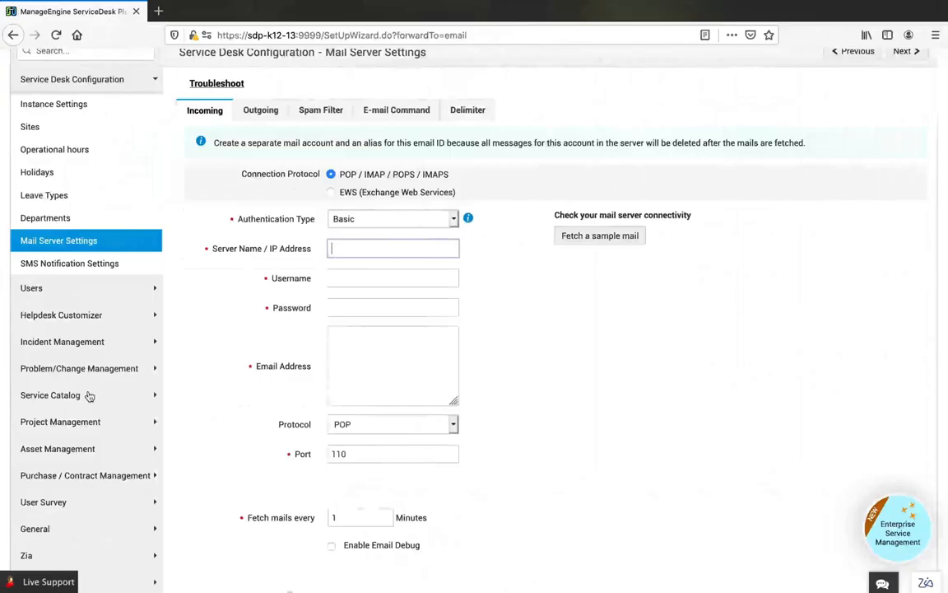
# - Set the incoming mail connection protocol to EWS (Exchange Web Services) with OAuth authentication, and review the authorization server fields
pyautogui.click(331, 192)
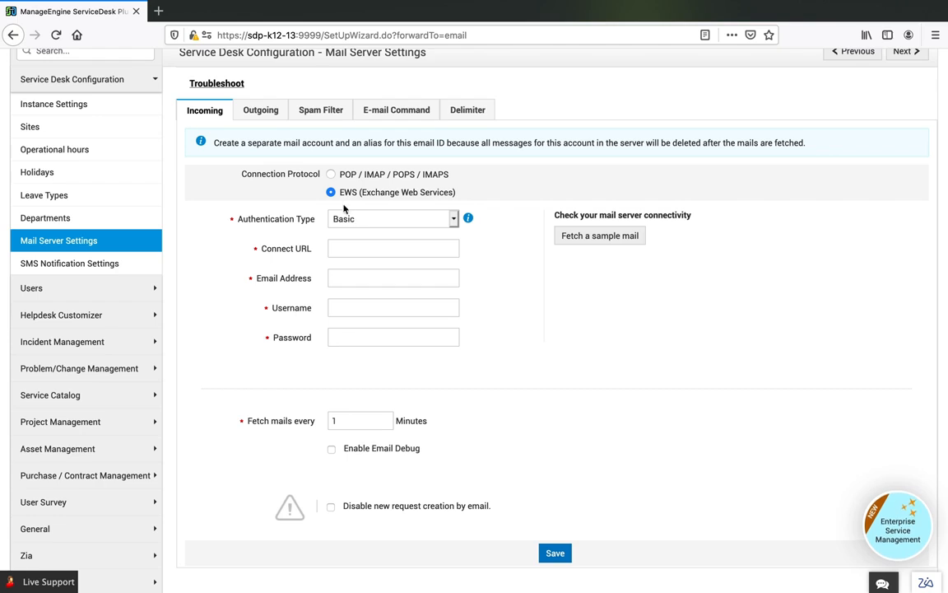
pyautogui.click(345, 216)
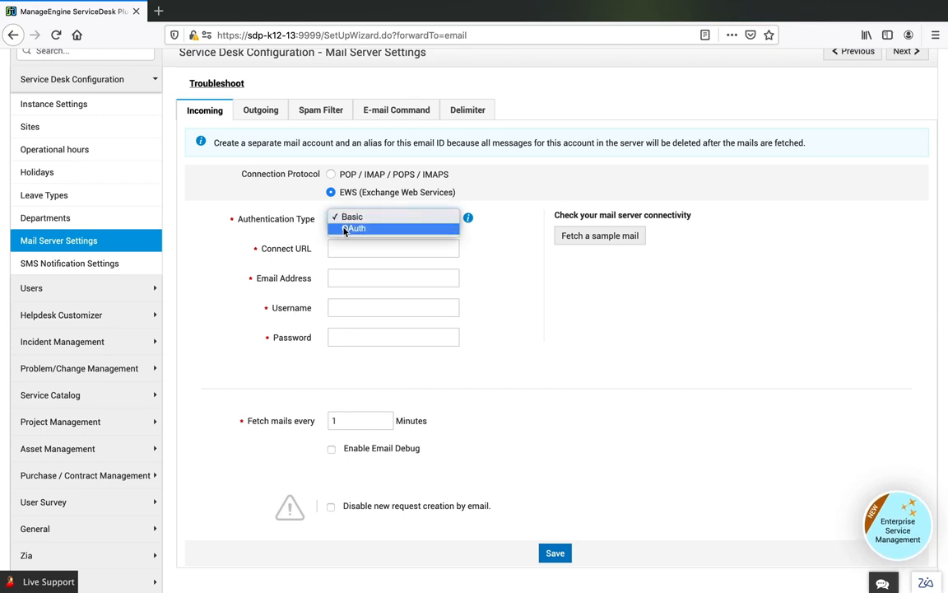
pyautogui.click(345, 228)
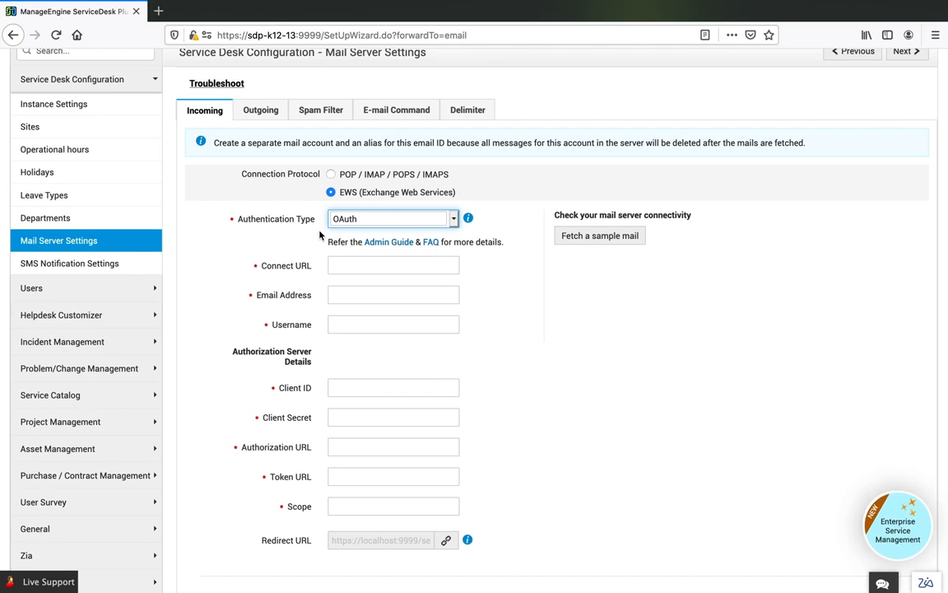
pyautogui.scroll(-1, 308, 282)
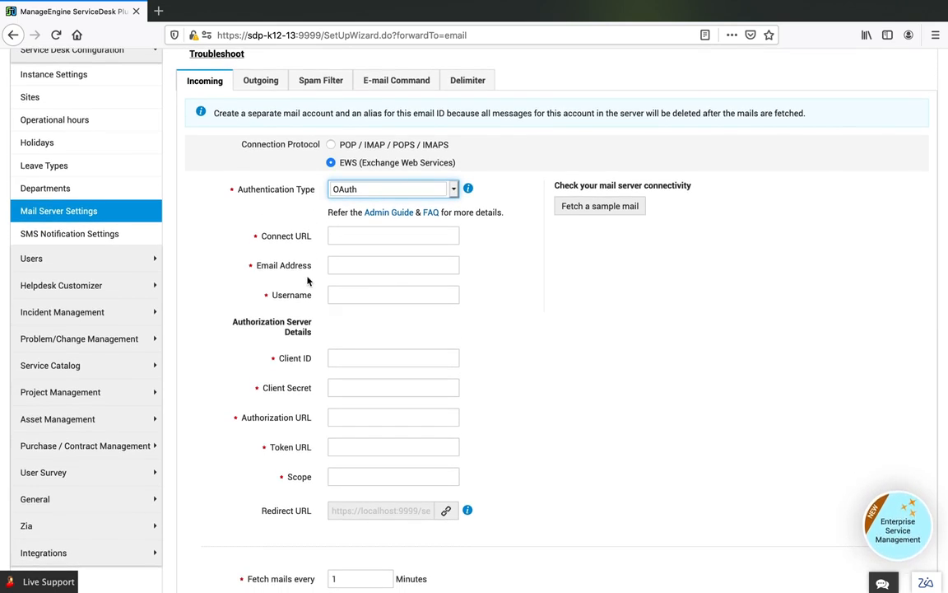
pyautogui.scroll(-1, 308, 282)
pyautogui.scroll(-2, 308, 282)
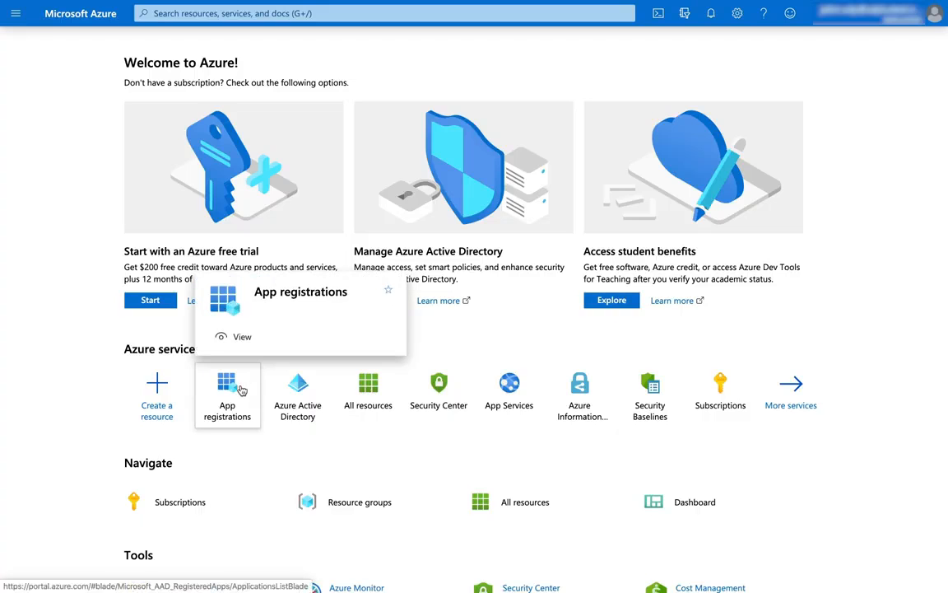
# - In Microsoft Azure, start a new app registration and name it ServiceDeskPlus
pyautogui.click(241, 390)
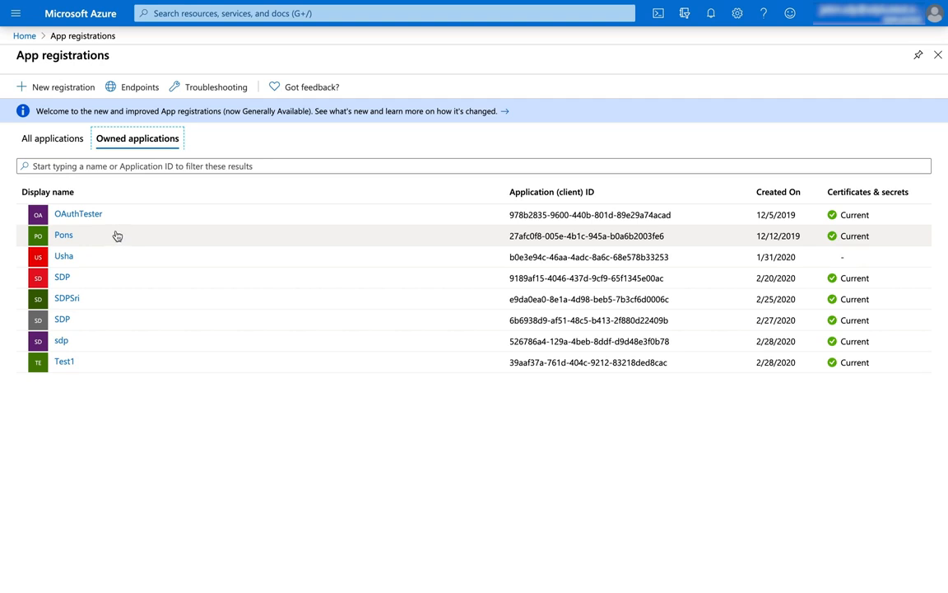
pyautogui.click(62, 87)
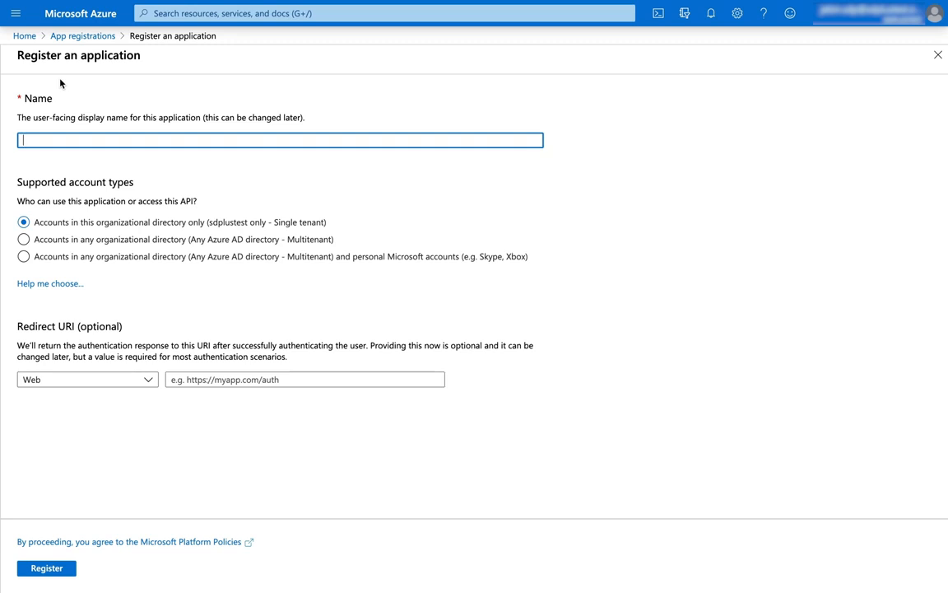
pyautogui.write('ServiceDeskPlus')
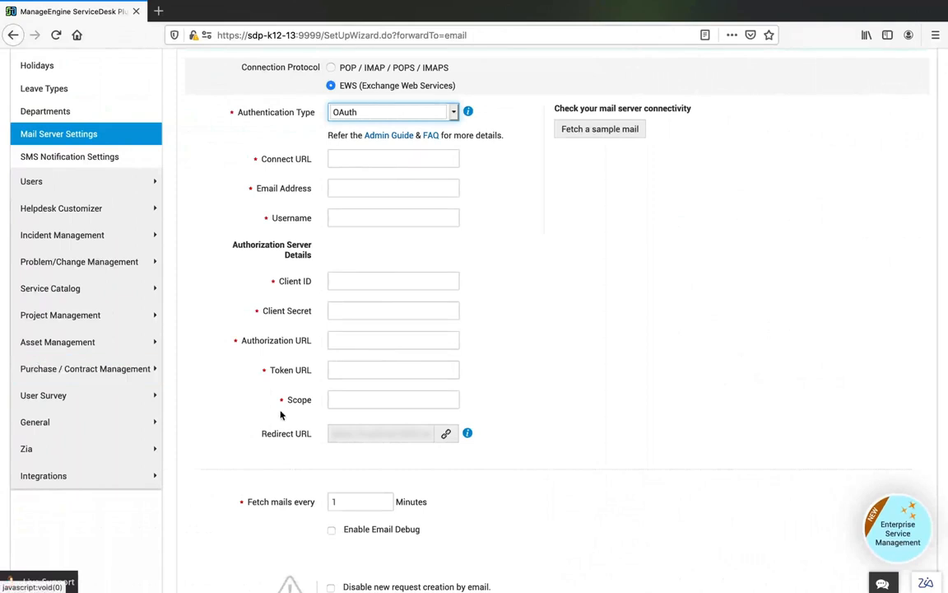
# - Copy the Redirect URL from the ServiceDesk Plus mail server settings into the Azure registration's redirect URI and register the application
pyautogui.click(446, 434)
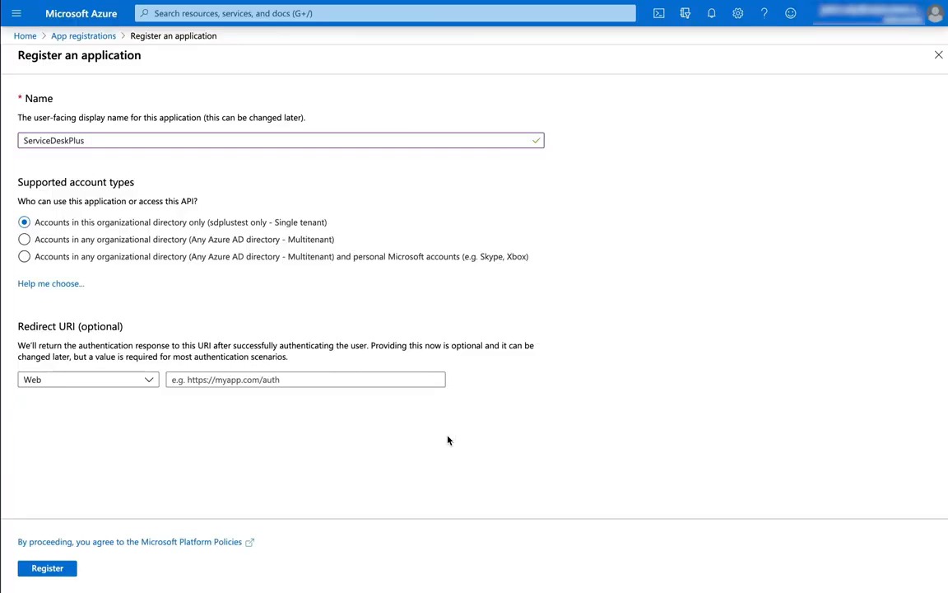
pyautogui.click(298, 380)
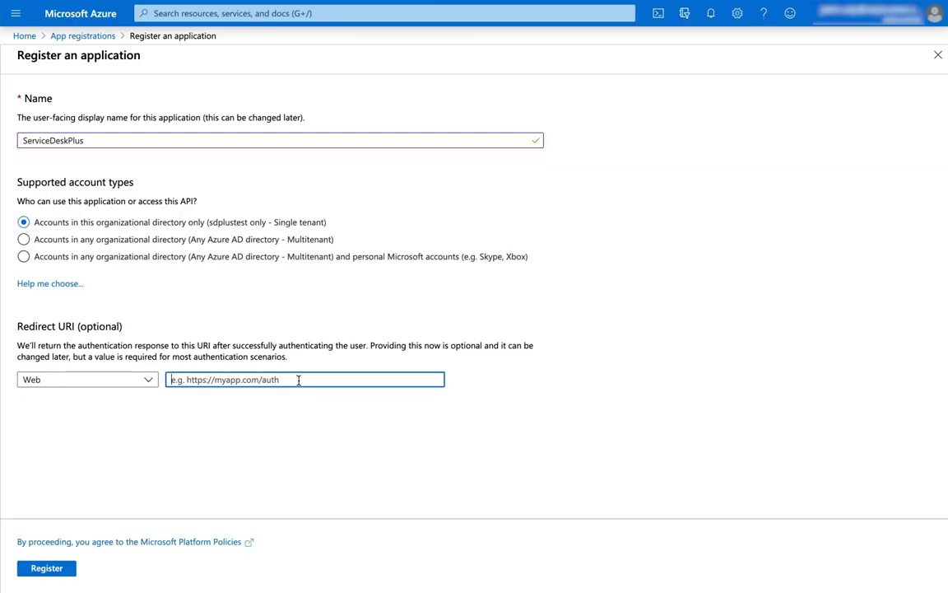
pyautogui.hotkey('ctrl', 'v')
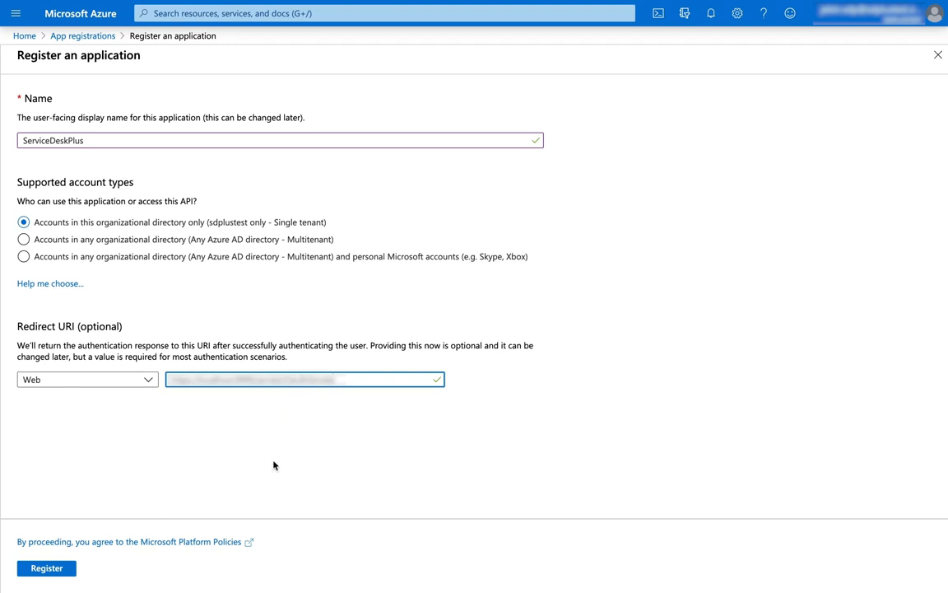
pyautogui.click(36, 569)
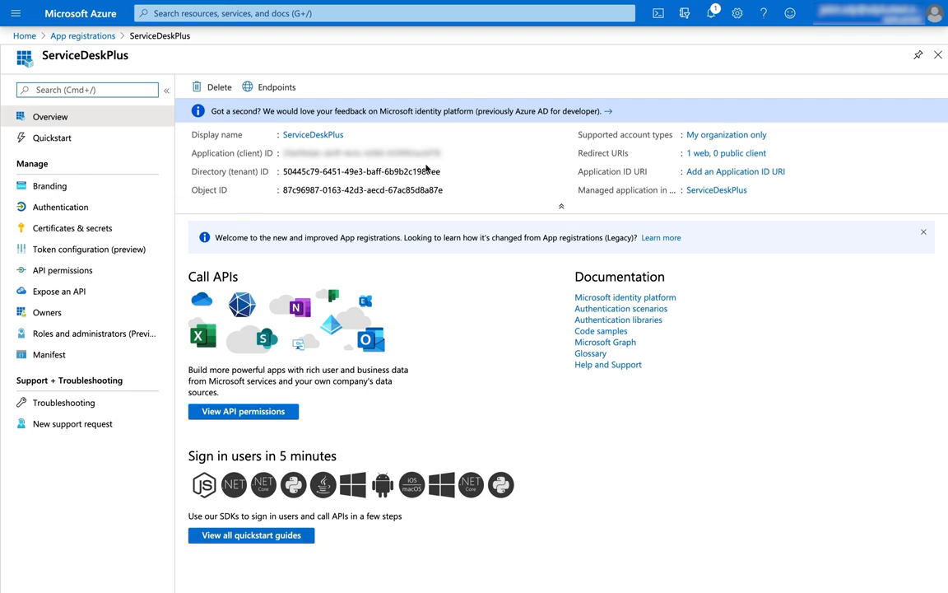
# - Copy the Azure app's application (client) ID into the Client ID field of the ServiceDesk Plus incoming mail settings
pyautogui.click(544, 153)
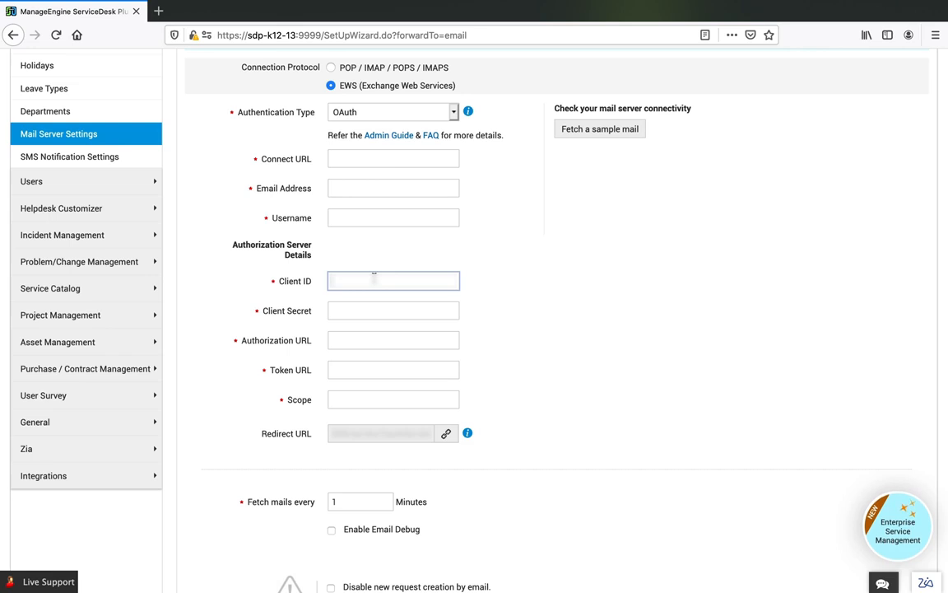
pyautogui.hotkey('ctrl', 'v')
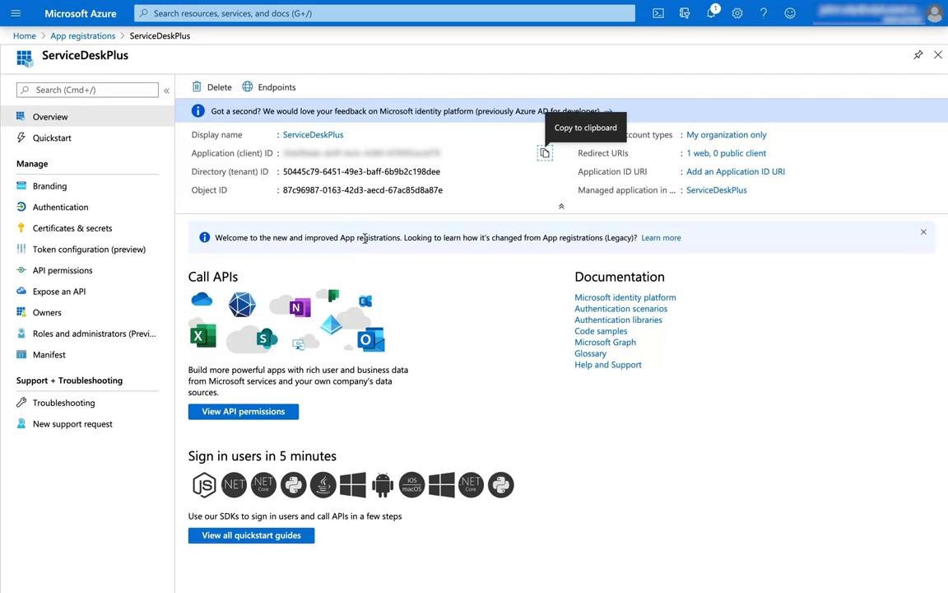
# - Copy Azure's OAuth 2.0 v2 authorization and token endpoints into the Authorization URL and Token URL fields in ServiceDesk Plus
pyautogui.click(284, 93)
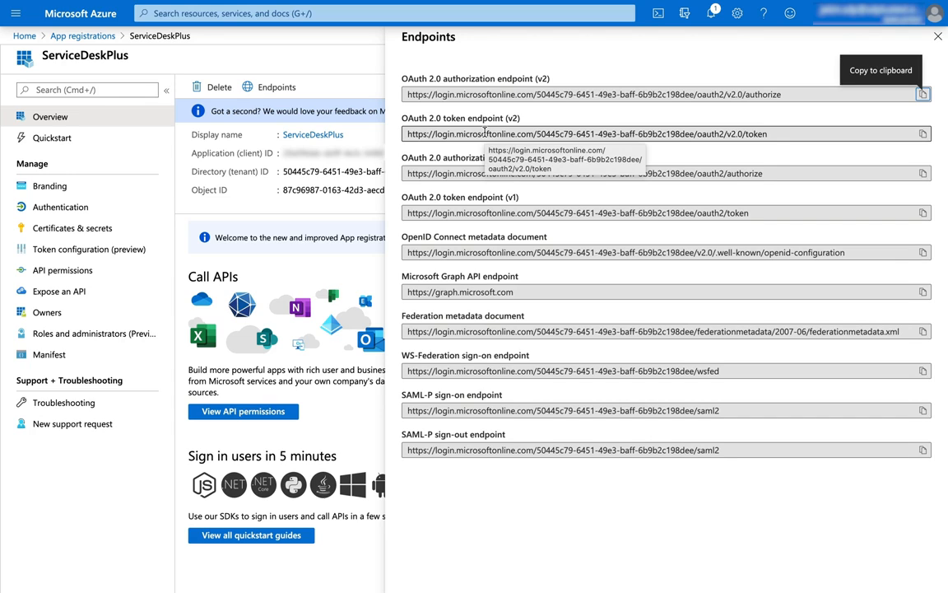
pyautogui.click(921, 97)
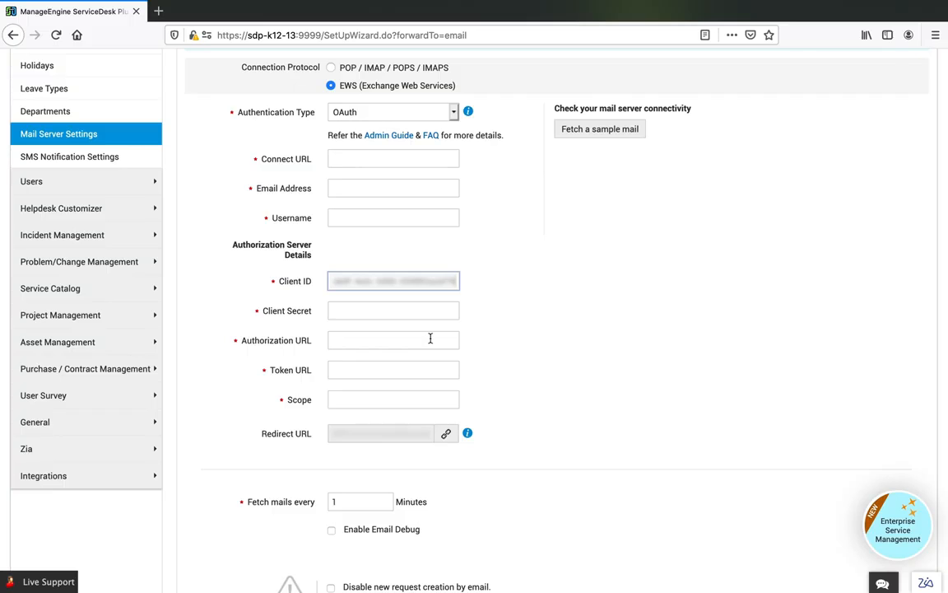
pyautogui.click(429, 338)
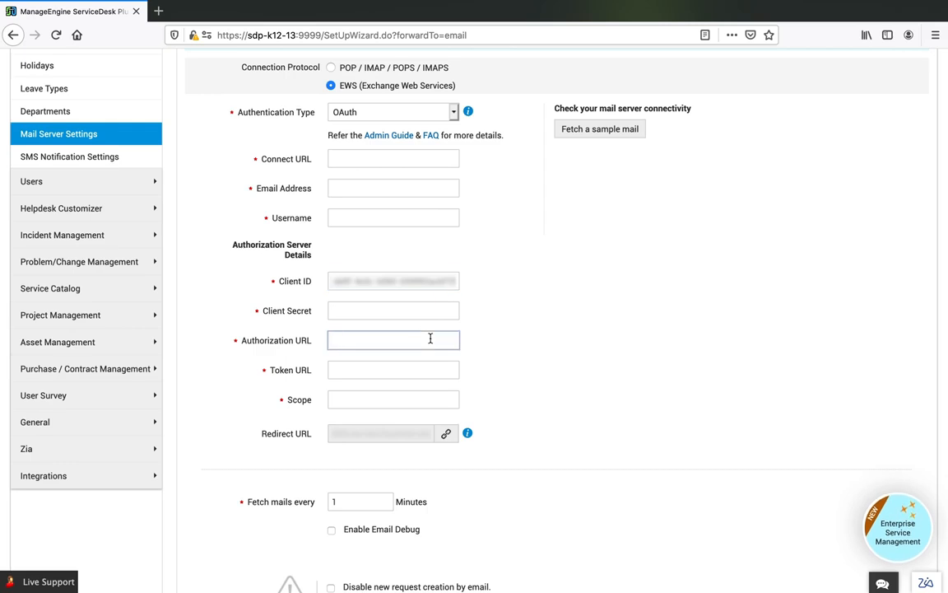
pyautogui.hotkey('ctrl', 'v')
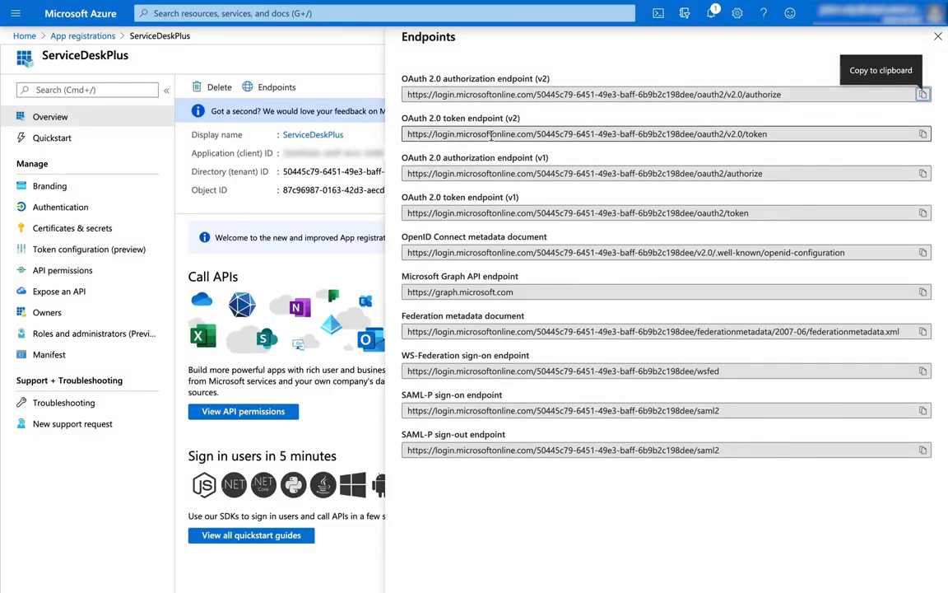
pyautogui.click(922, 134)
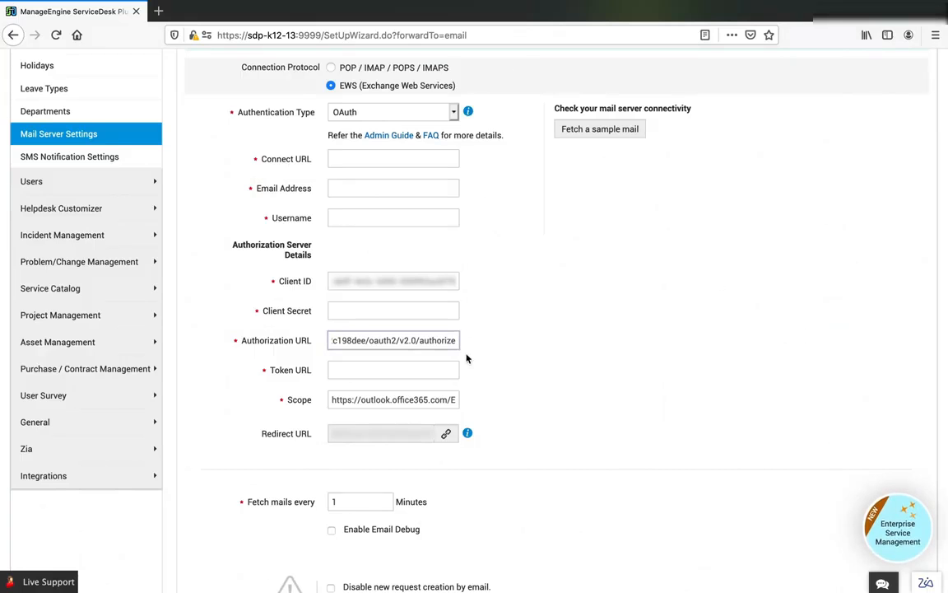
pyautogui.click(442, 363)
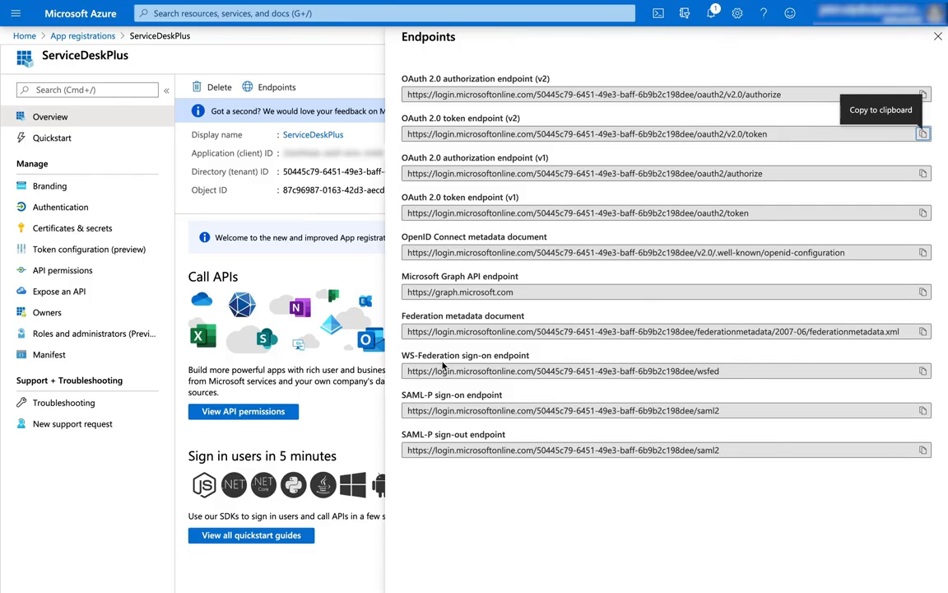
# - Create an Azure client secret described as "ServiceDesk Plus application" and copy its value into the Client Secret field in ServiceDesk Plus
pyautogui.click(92, 233)
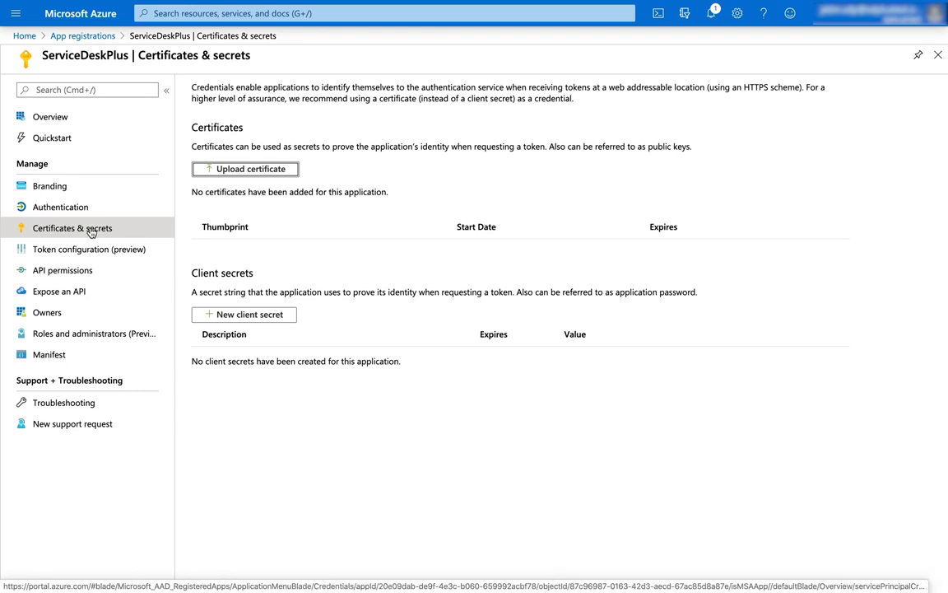
pyautogui.click(250, 316)
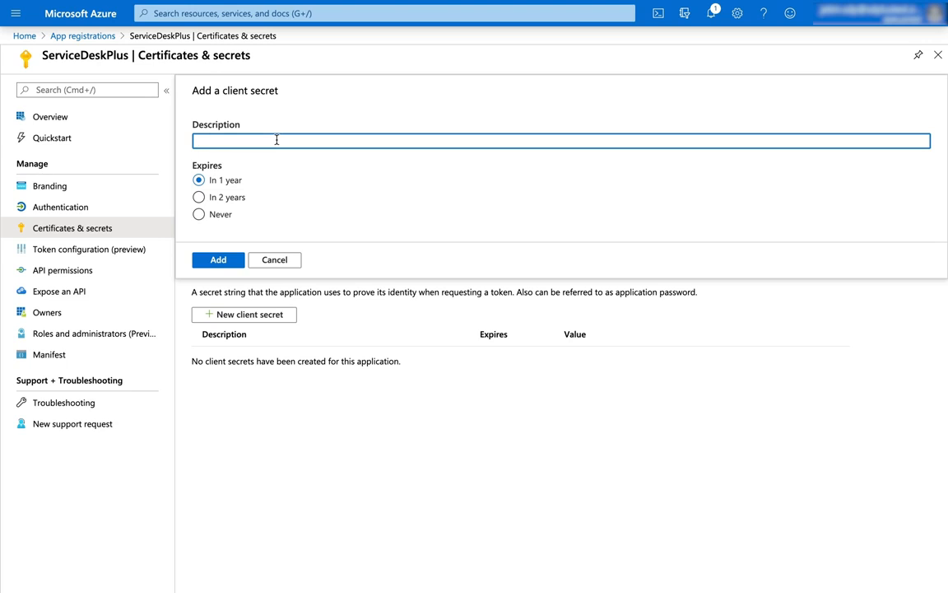
pyautogui.write('ServiceDesk Plus application')
pyautogui.click(220, 261)
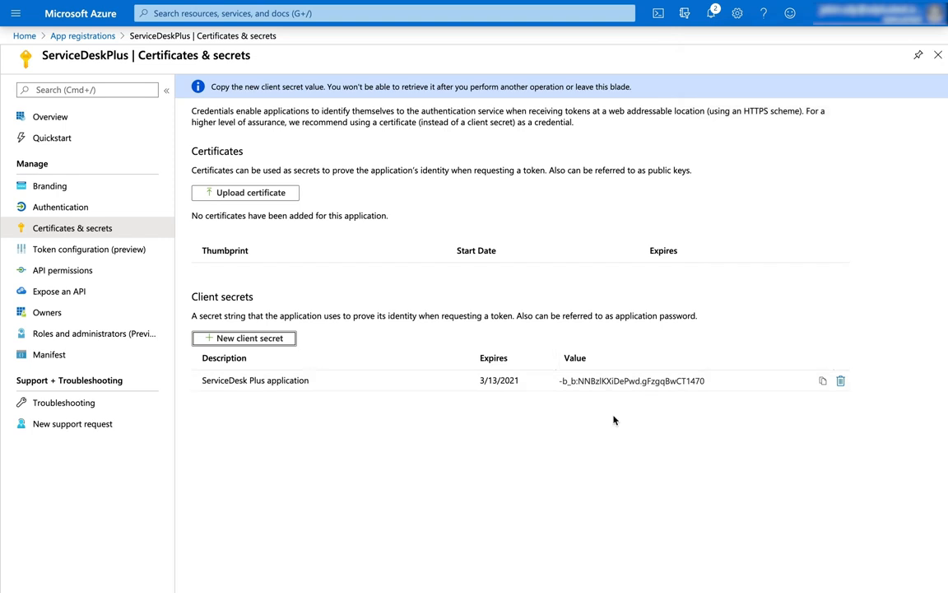
pyautogui.click(822, 381)
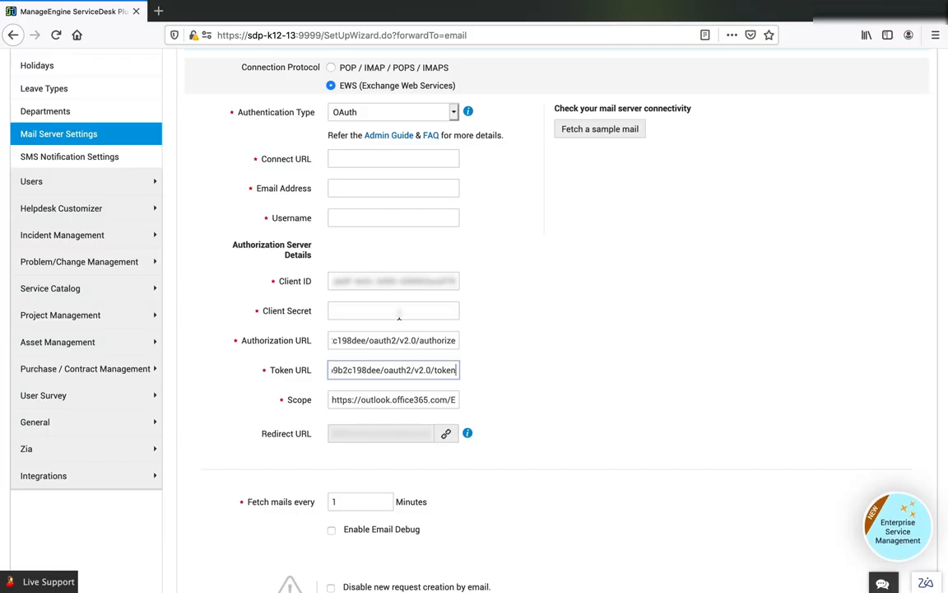
pyautogui.click(398, 313)
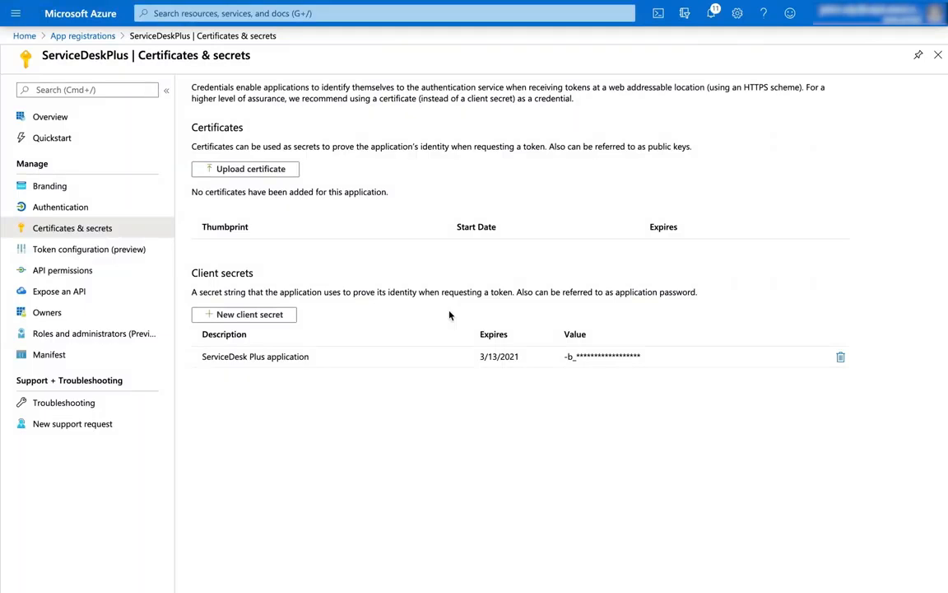
# - Add the delegated Exchange permission EWS.AccessAsUser.All to the Azure app registration and grant admin consent for sdplustest
pyautogui.click(111, 271)
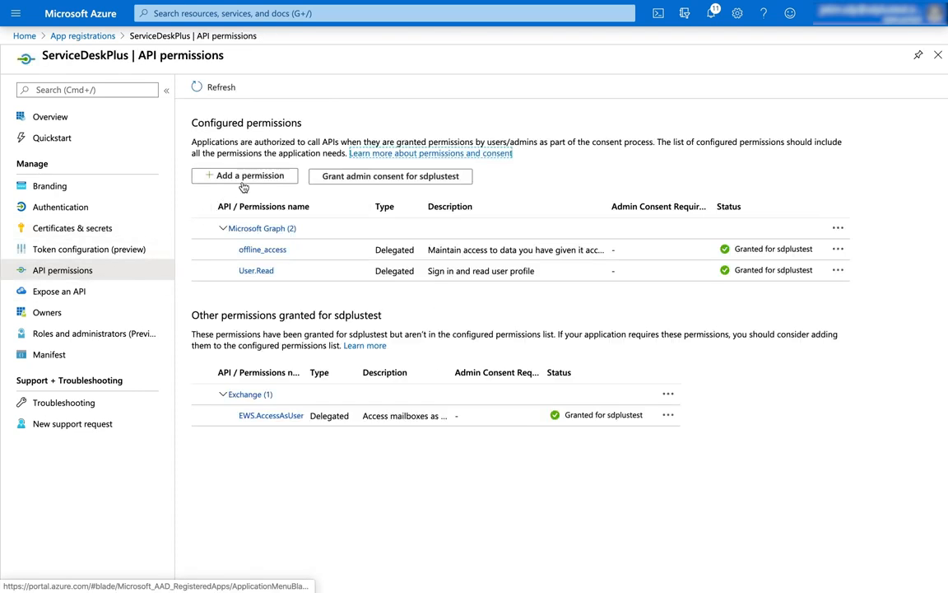
pyautogui.click(249, 175)
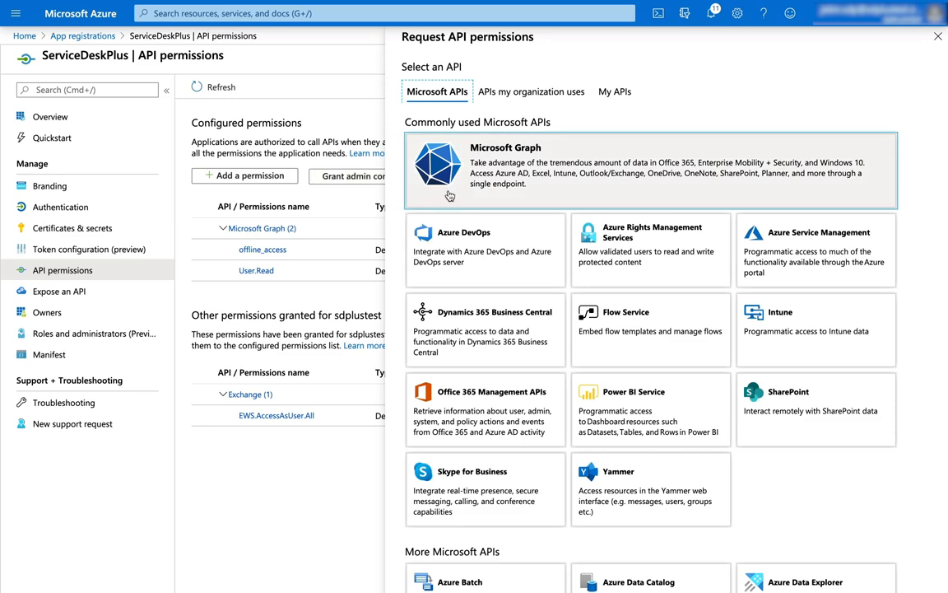
pyautogui.scroll(-6, 481, 359)
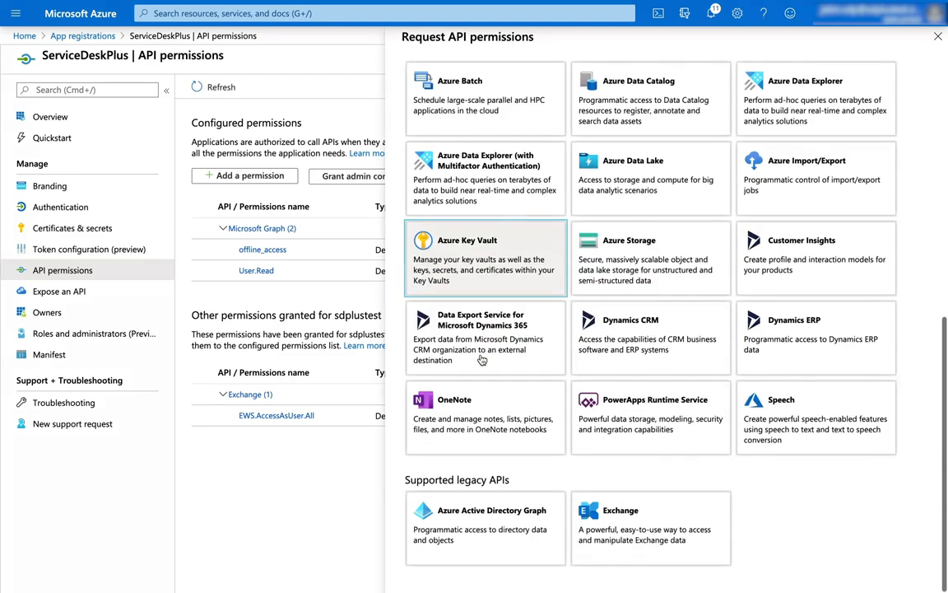
pyautogui.click(668, 529)
pyautogui.click(499, 168)
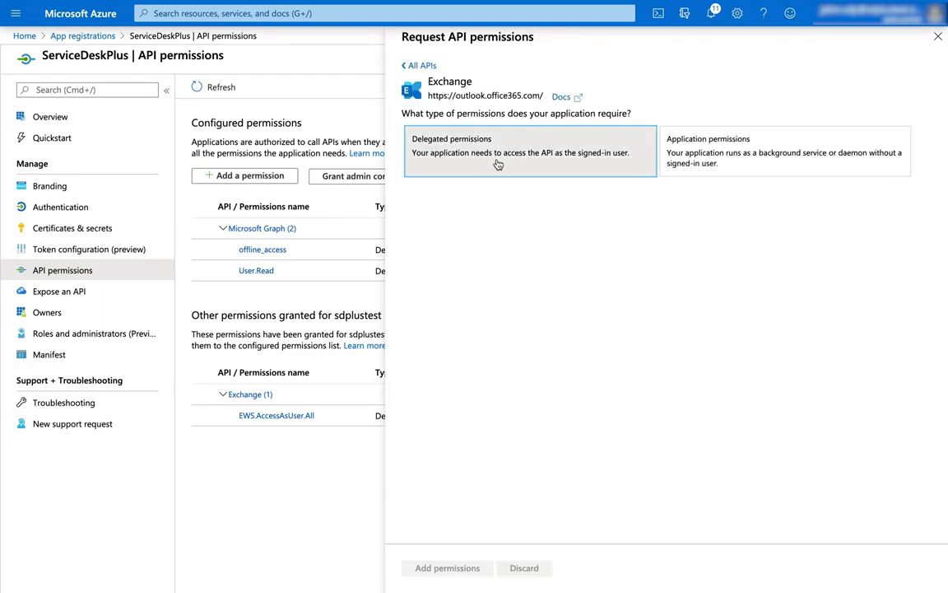
pyautogui.click(410, 324)
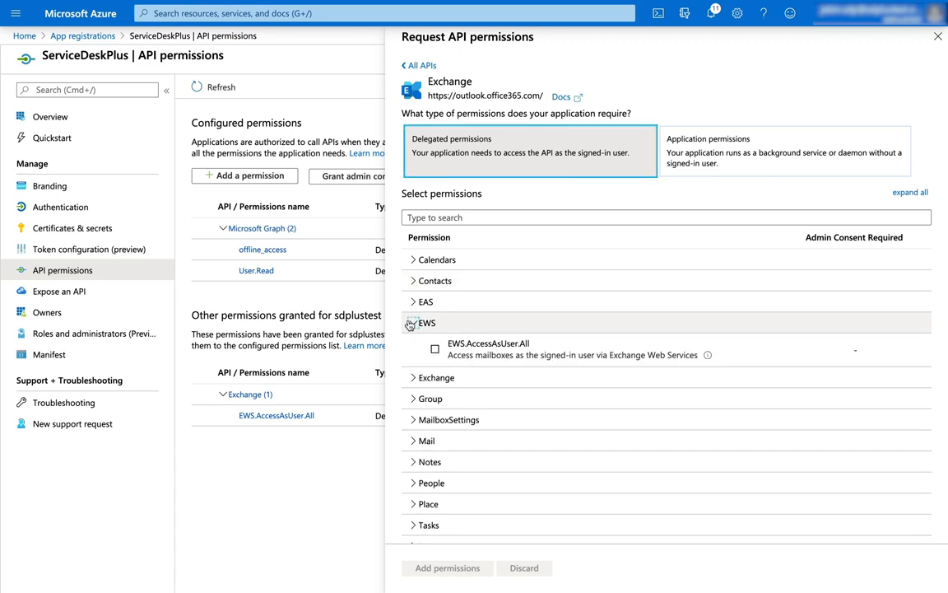
pyautogui.click(436, 349)
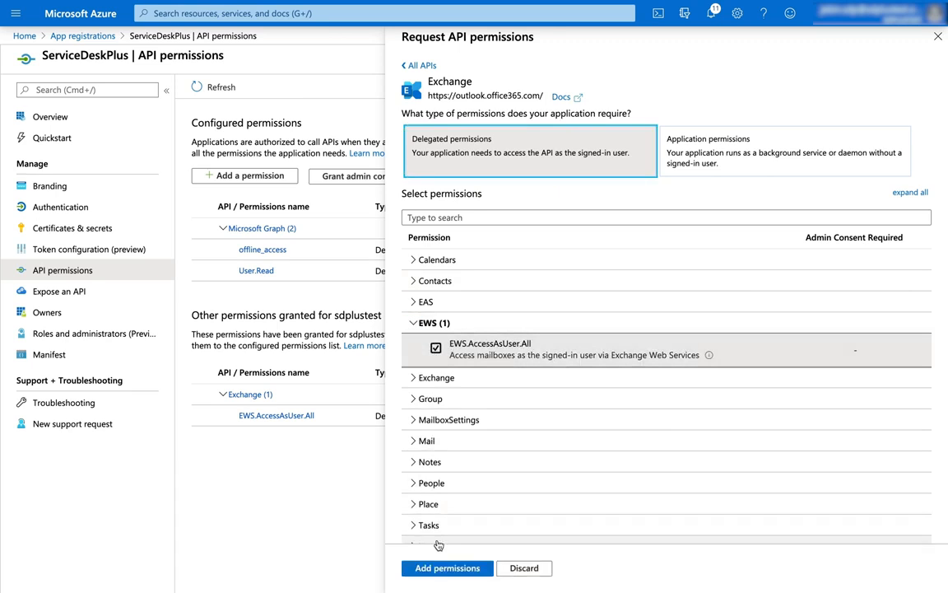
pyautogui.click(432, 568)
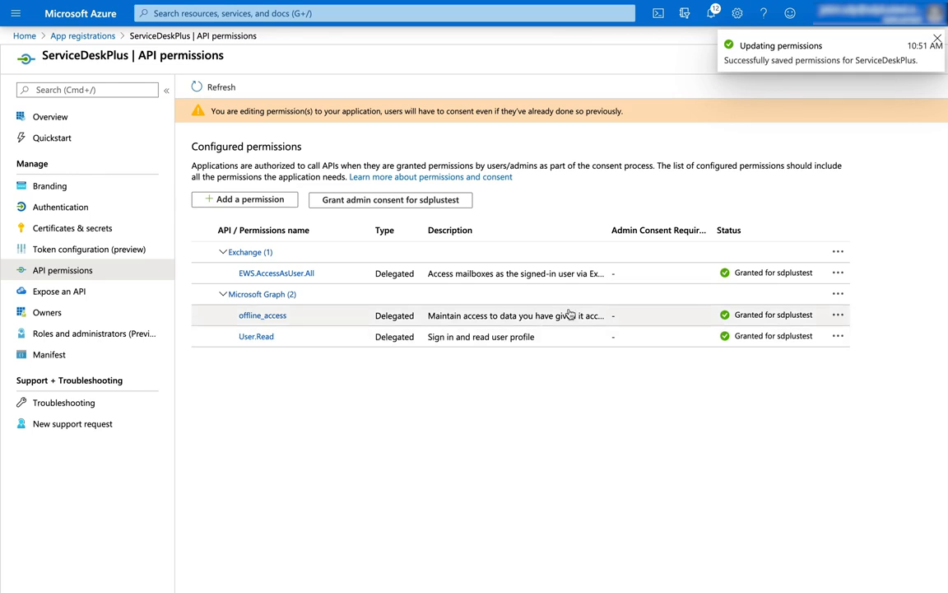
pyautogui.click(432, 206)
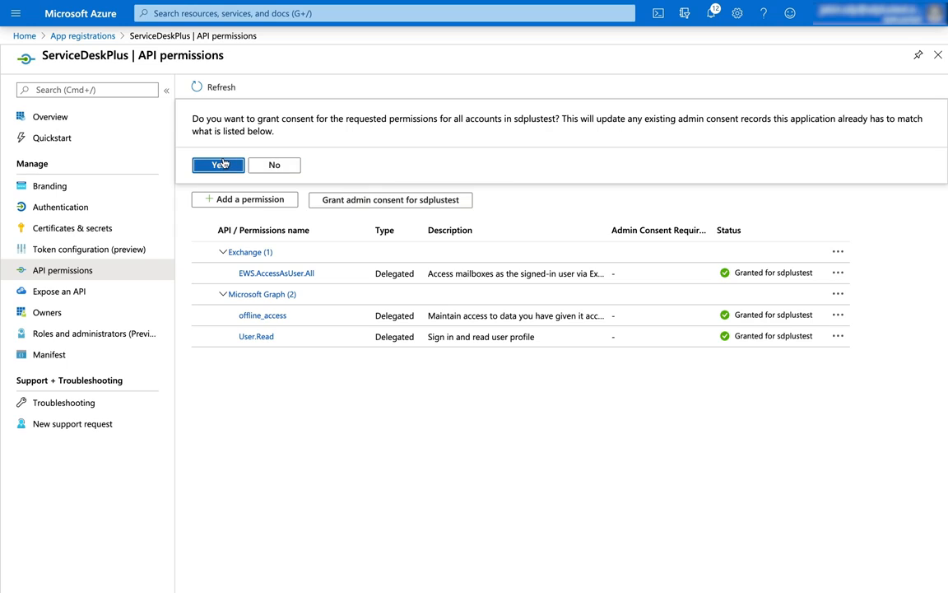
pyautogui.click(220, 161)
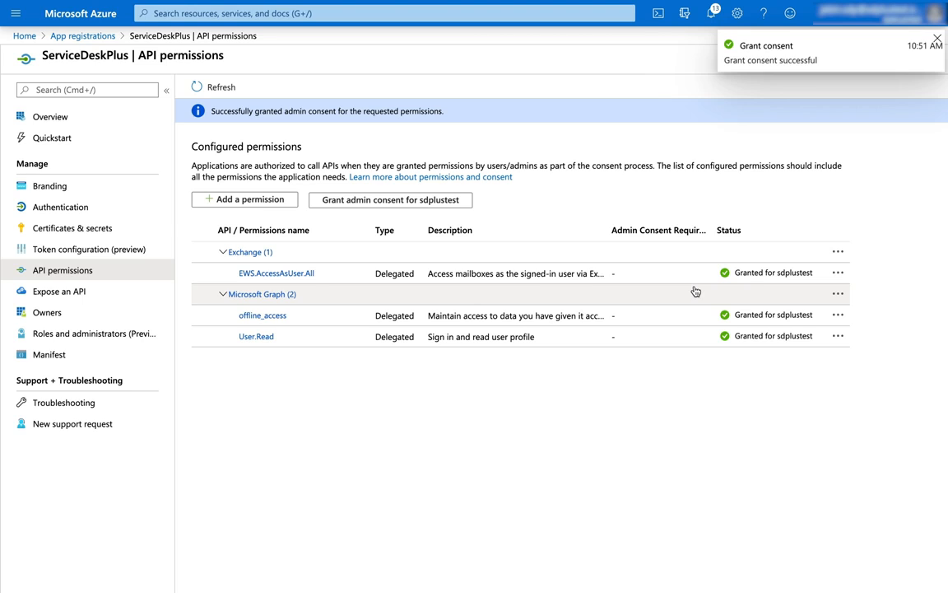
# - Copy the EWS.AccessAsUser.All permission URL from Azure into the ServiceDesk Plus Scope field, followed by a comma and offline_access
pyautogui.click(598, 275)
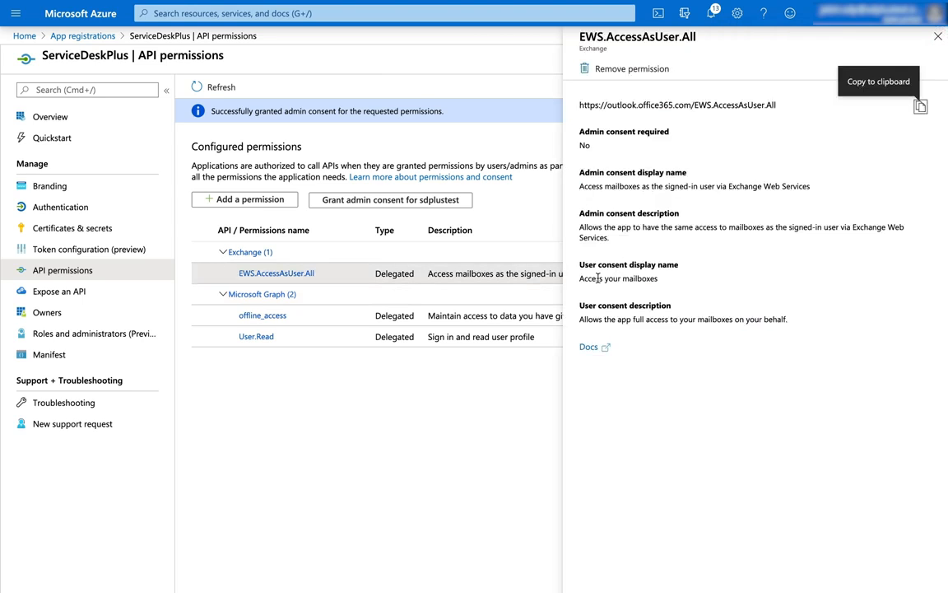
pyautogui.click(920, 107)
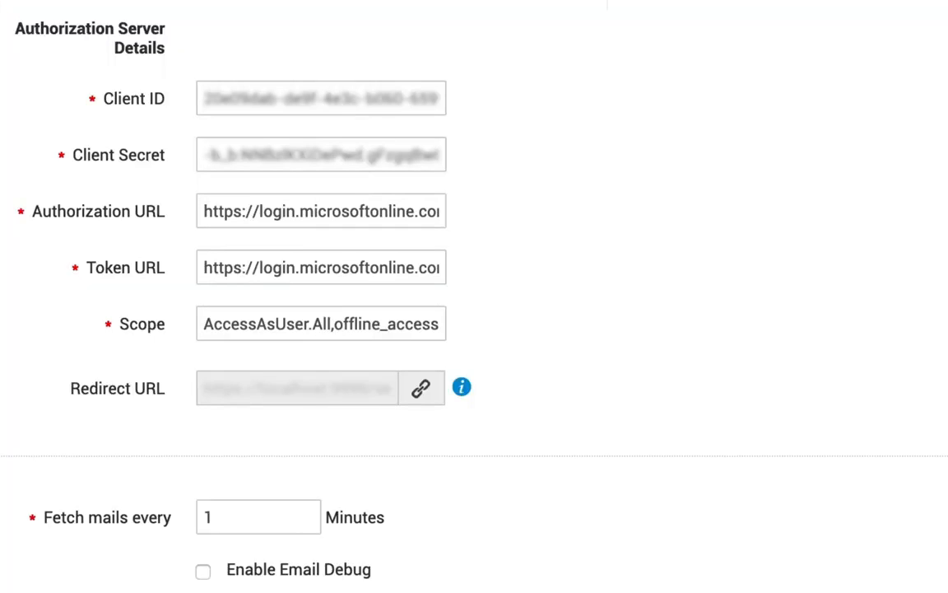
pyautogui.click(336, 329)
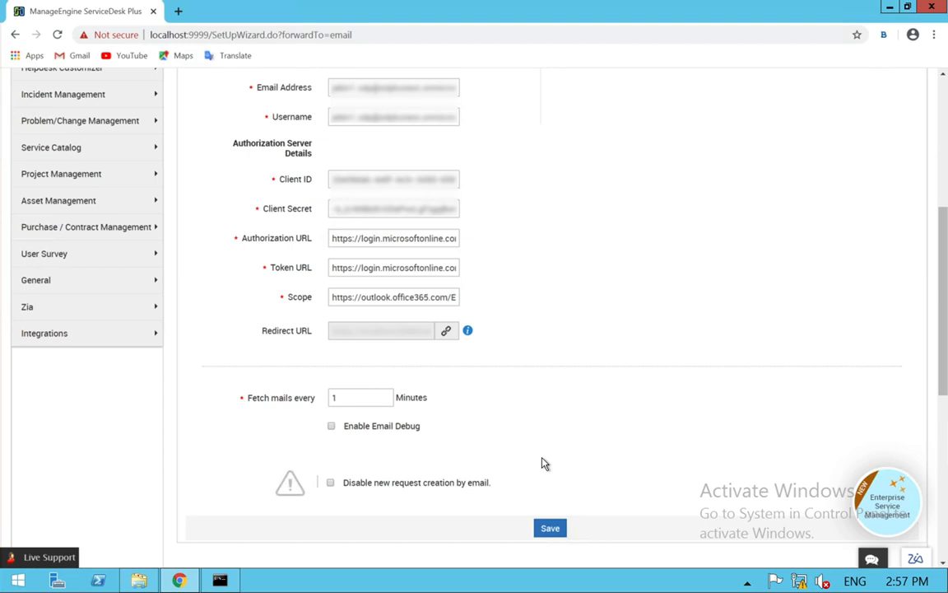
# - Save the incoming mail settings and authorize them with the Microsoft account password, accepting the requested permissions with consent on behalf of the organization
pyautogui.click(547, 527)
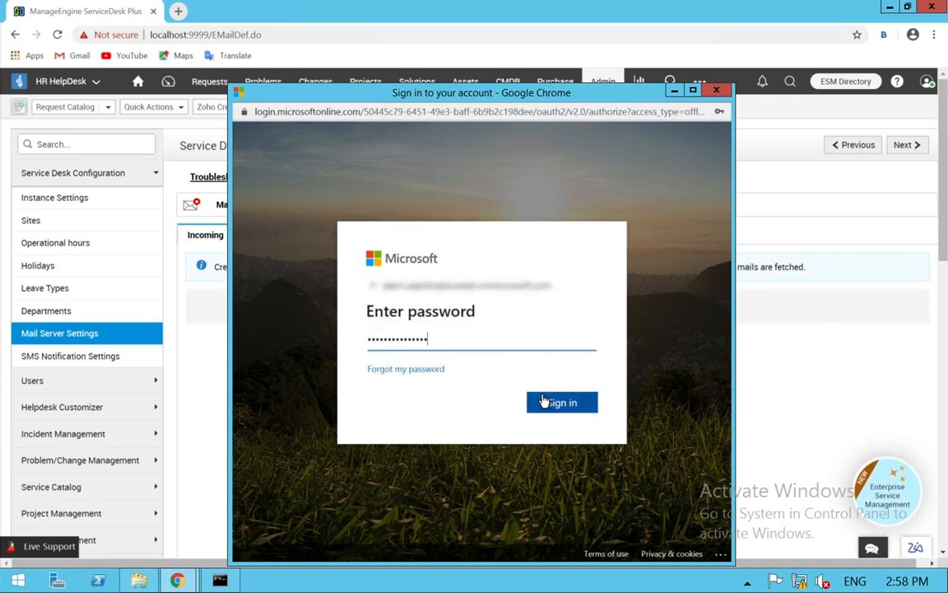
pyautogui.click(545, 402)
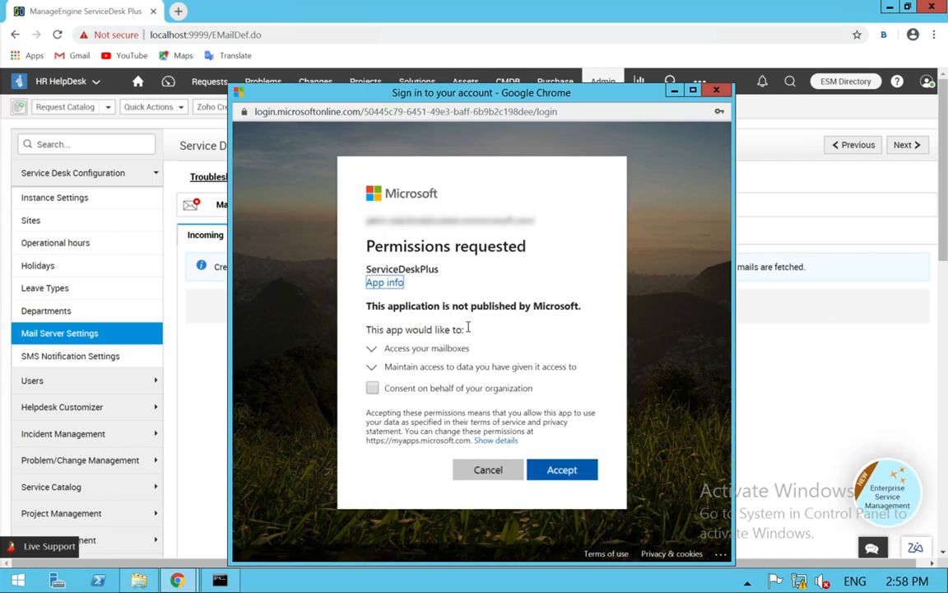
pyautogui.click(421, 395)
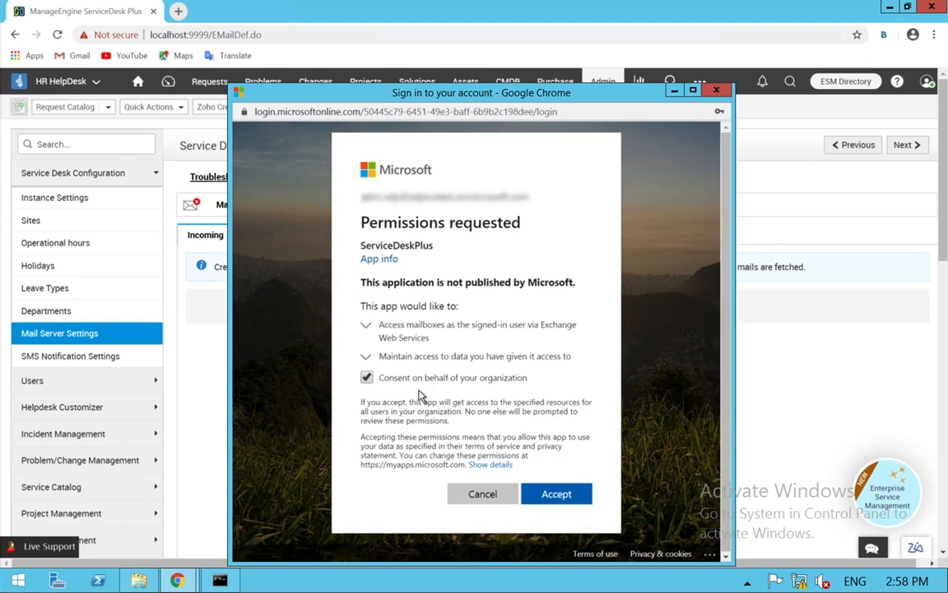
pyautogui.click(554, 493)
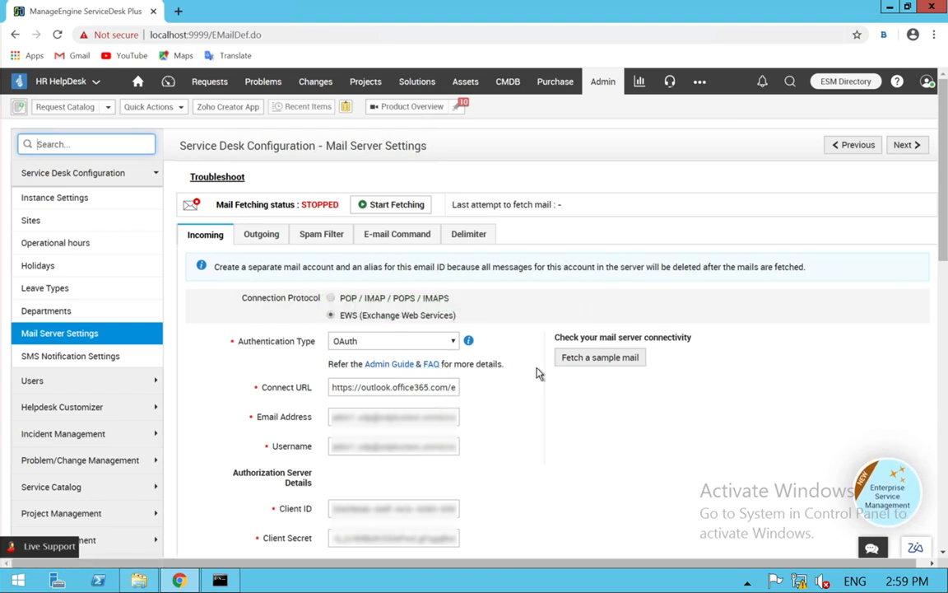
pyautogui.scroll(-2, 536, 374)
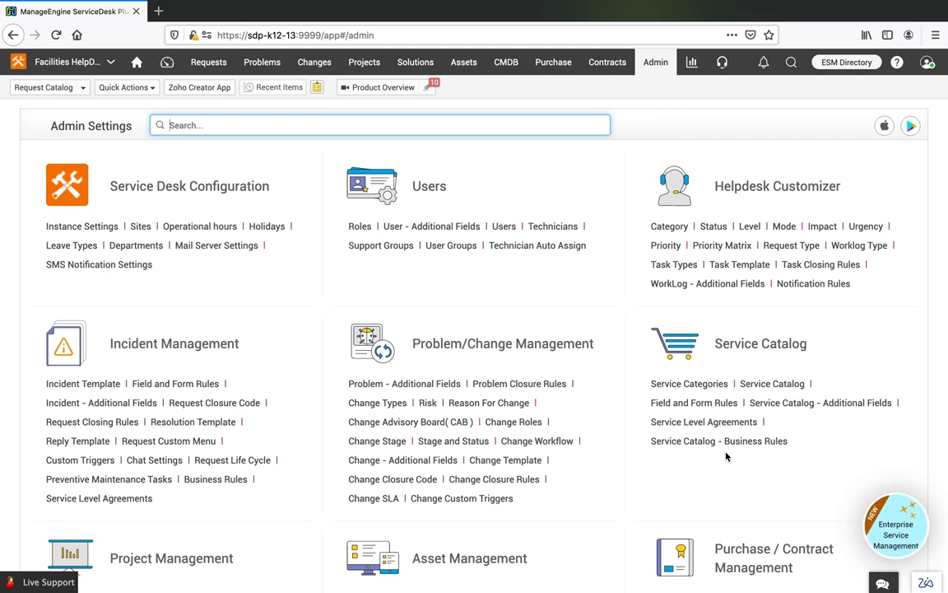
# - Open the Facilities HelpDesk mail server settings and set the incoming POP/IMAP authentication type to OAuth
pyautogui.click(216, 245)
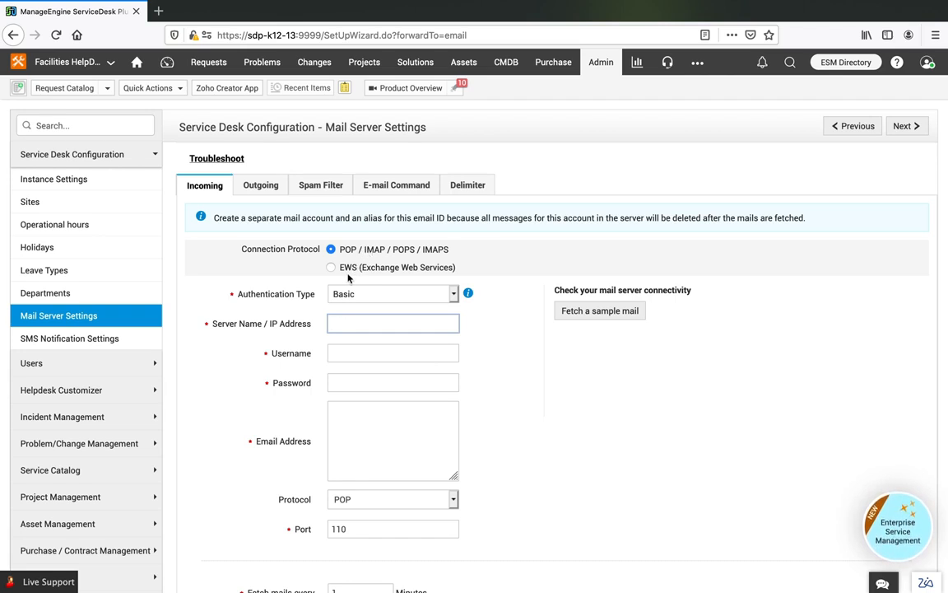
pyautogui.click(367, 298)
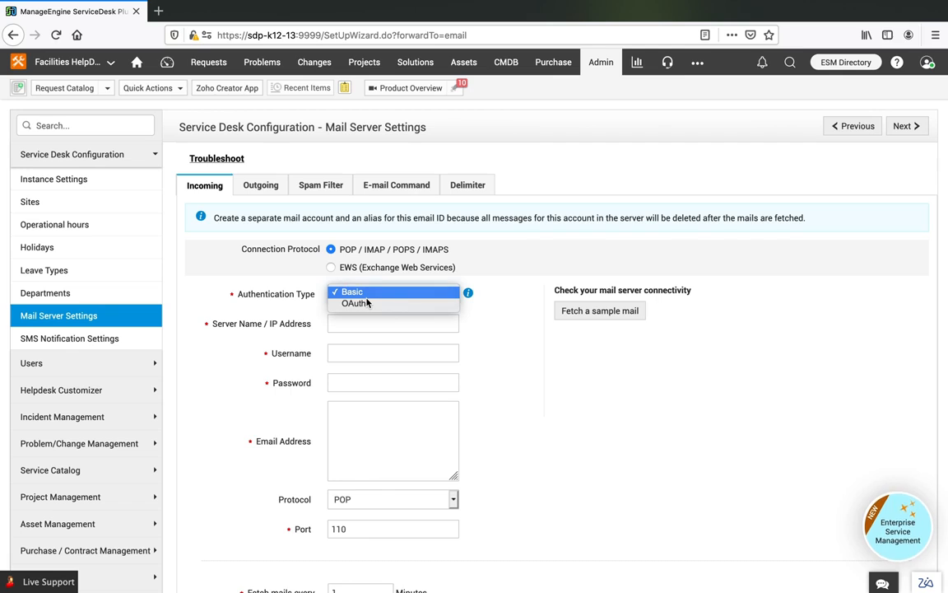
pyautogui.click(362, 303)
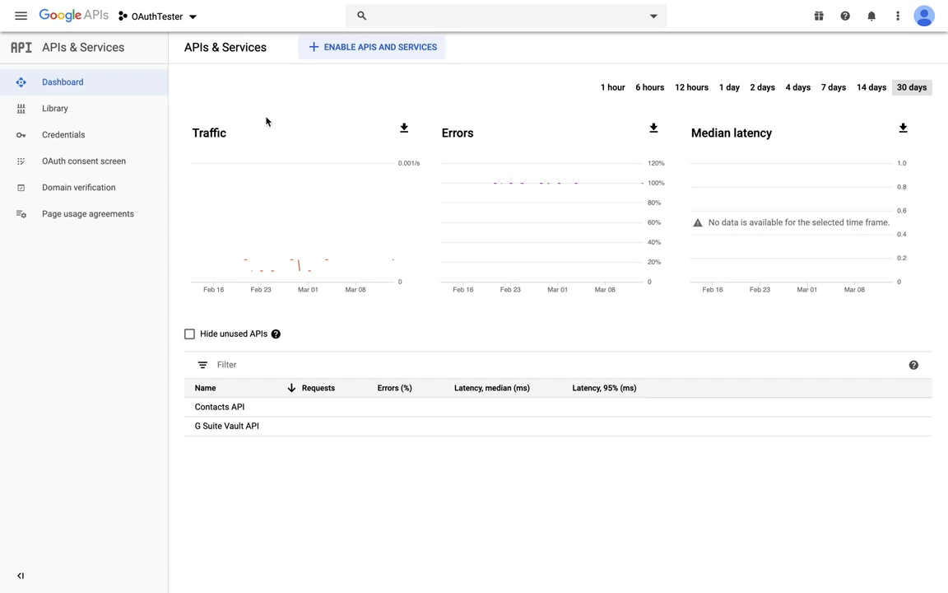
# - Switch to the Google APIs console and create a new project named ServiceDeskPlusOA
pyautogui.click(188, 22)
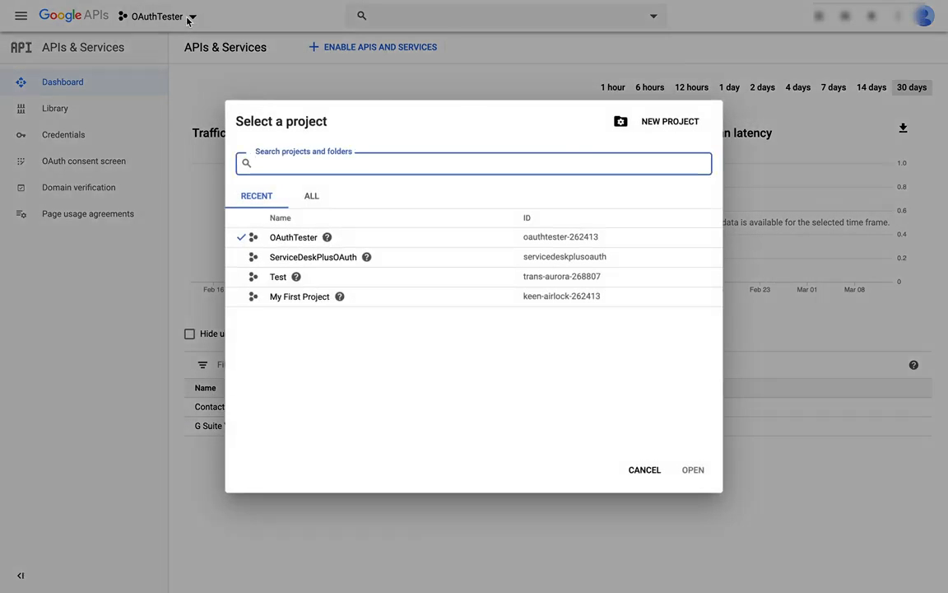
pyautogui.click(685, 130)
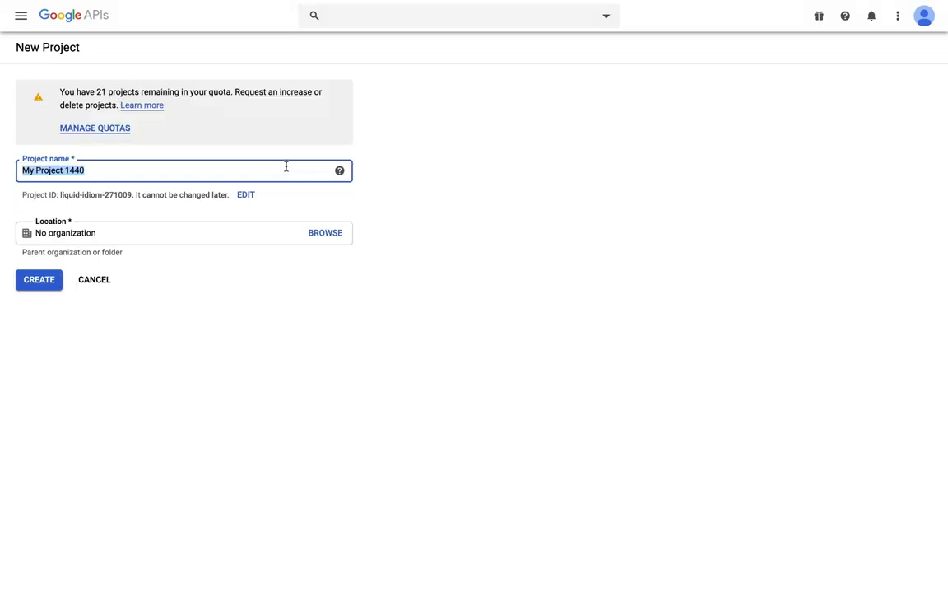
pyautogui.write('Se')
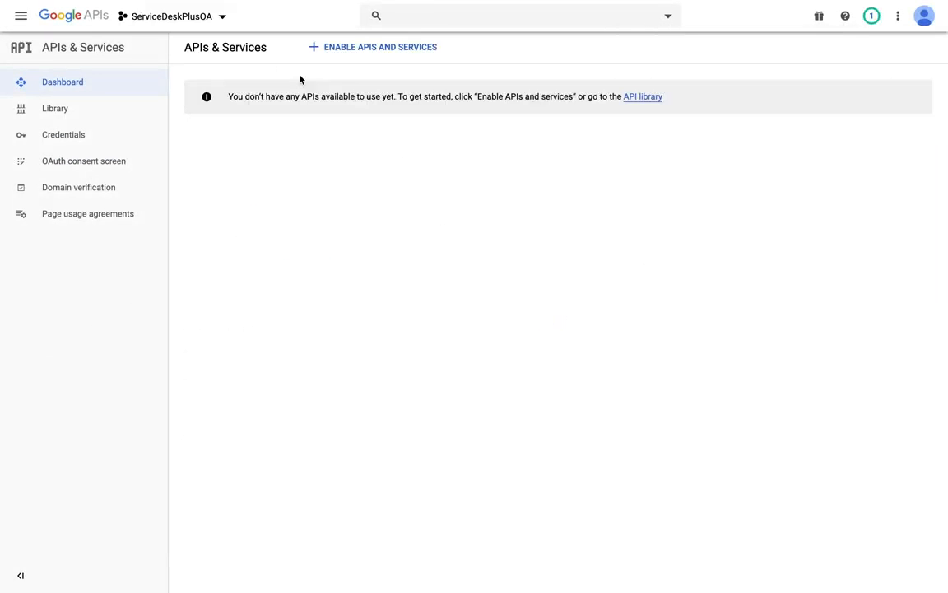
# - Search the API library for gmail and enable the Gmail API for the ServiceDeskPlusOA project
pyautogui.click(128, 110)
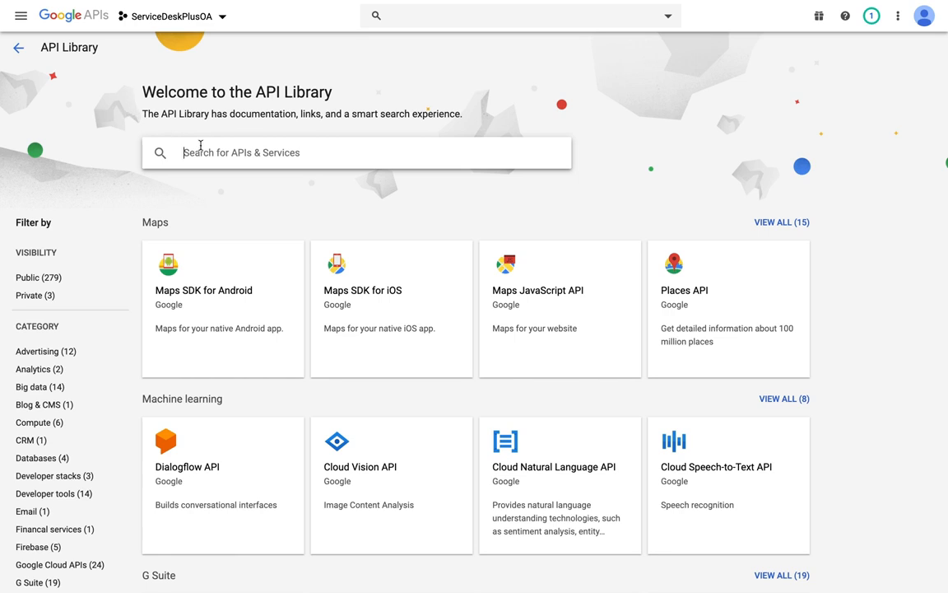
pyautogui.click(218, 157)
pyautogui.write('gmail')
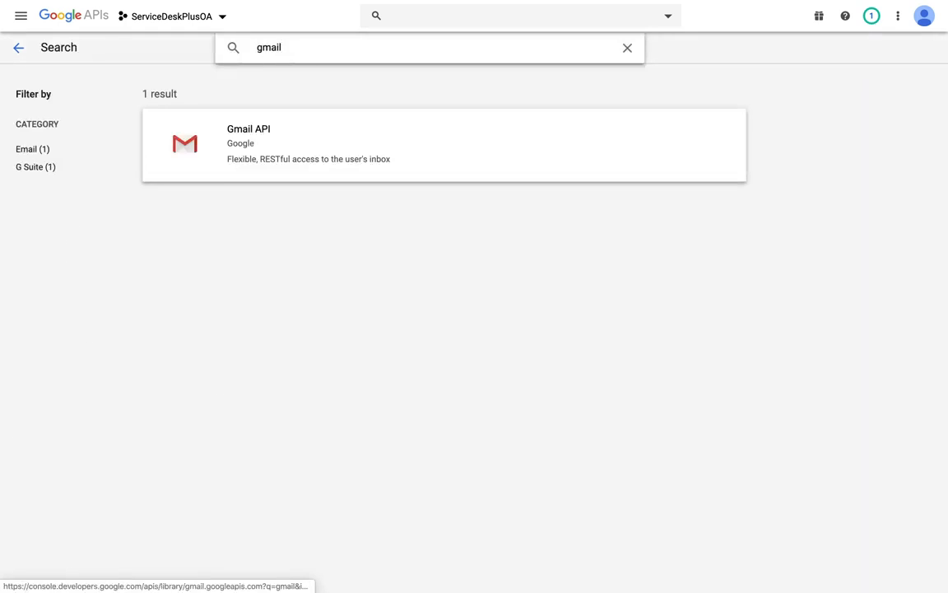
pyautogui.click(284, 146)
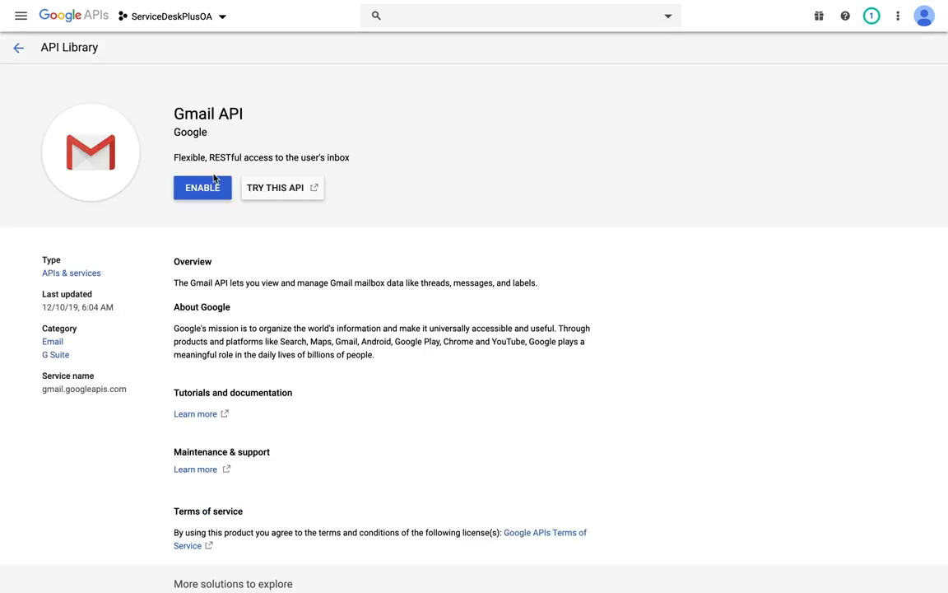
pyautogui.click(202, 189)
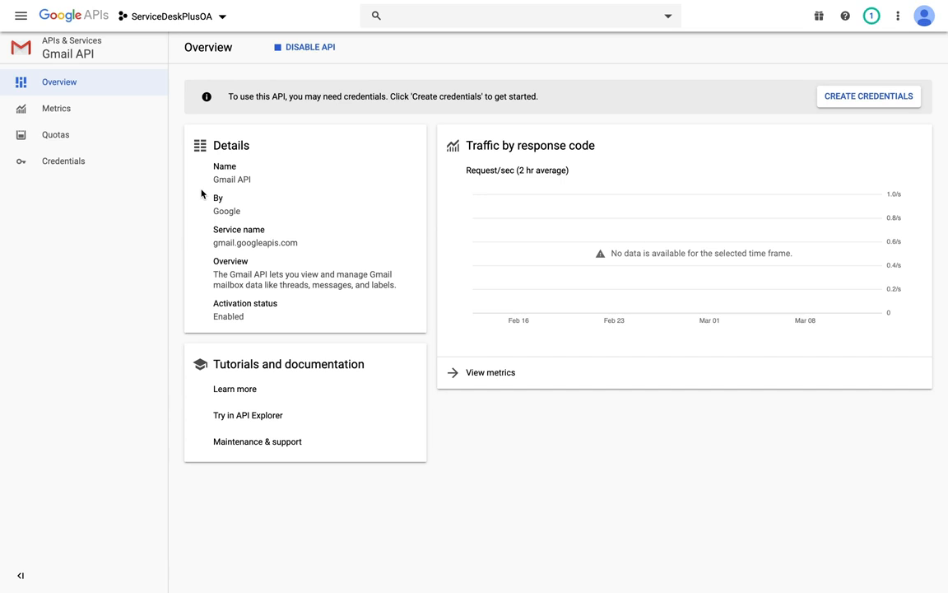
# - Create an OAuth consent screen with the External user type and enter ServiceDeskPlus as the application name
pyautogui.click(66, 161)
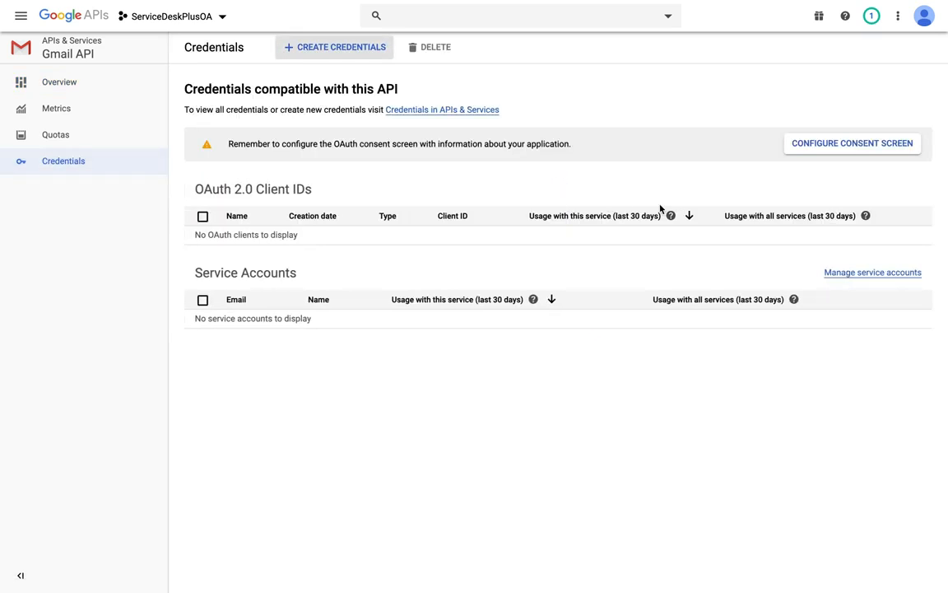
pyautogui.click(854, 148)
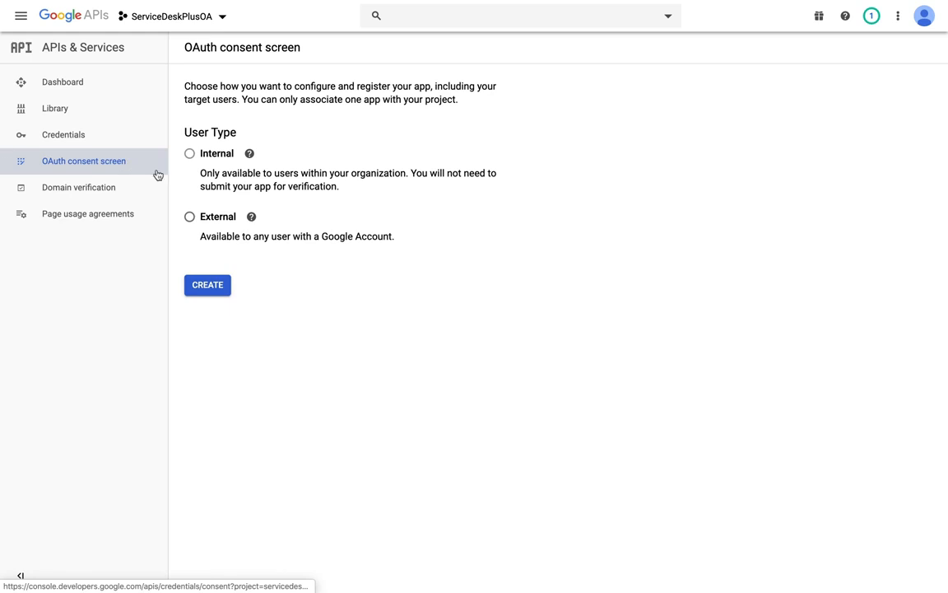
pyautogui.click(212, 217)
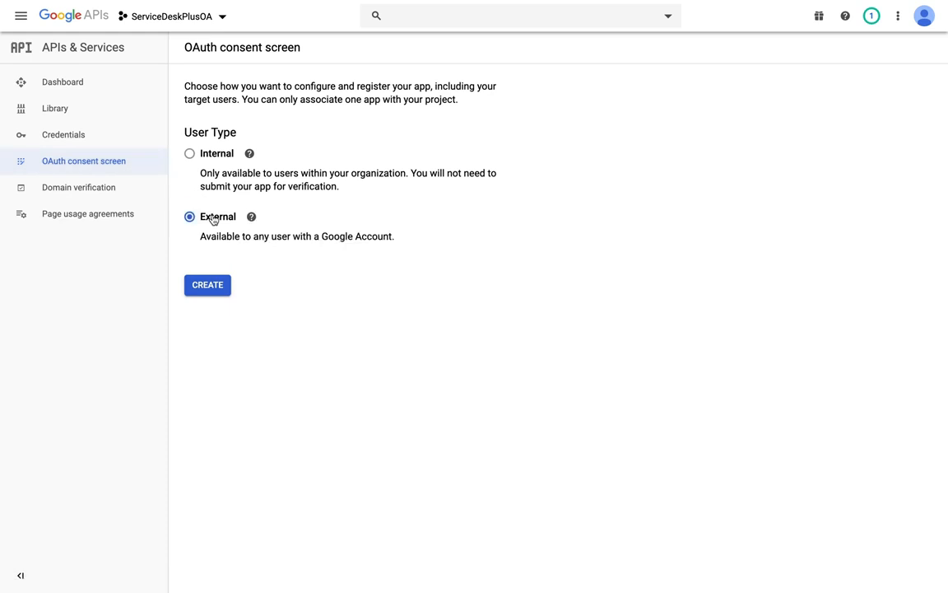
pyautogui.click(207, 285)
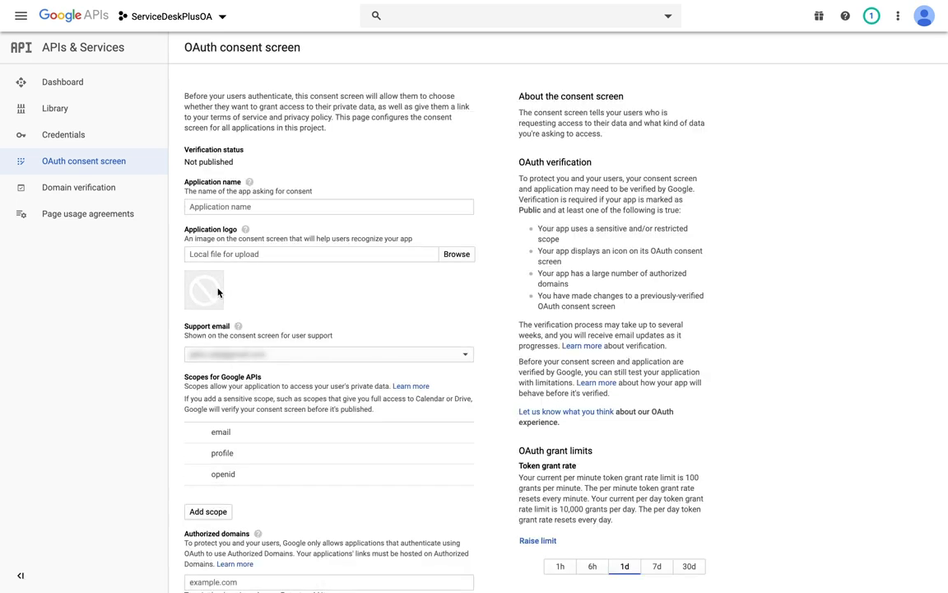
pyautogui.click(244, 206)
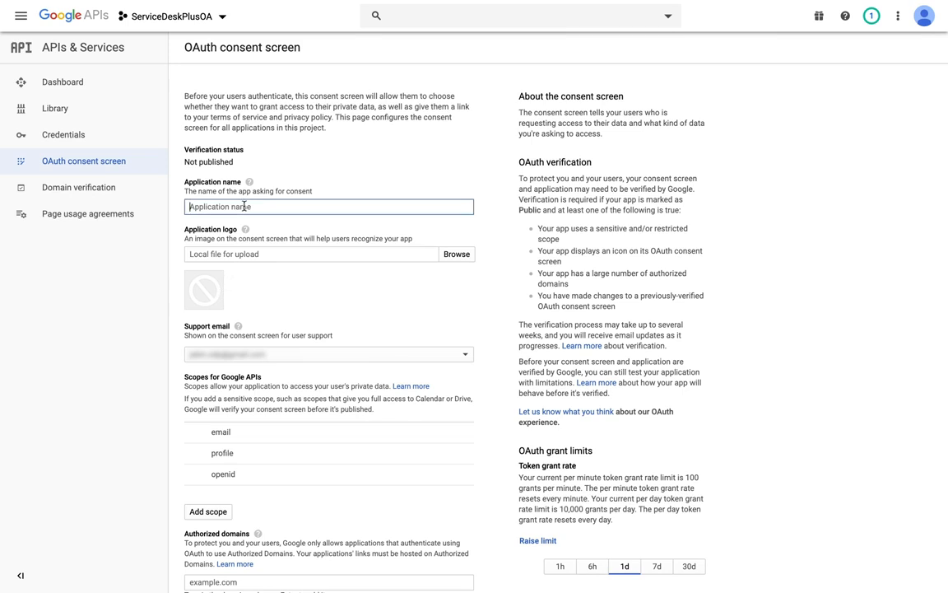
pyautogui.write('ServiceDeskPlus')
pyautogui.scroll(-2, 221, 307)
pyautogui.scroll(-1, 221, 307)
pyautogui.scroll(-2, 216, 205)
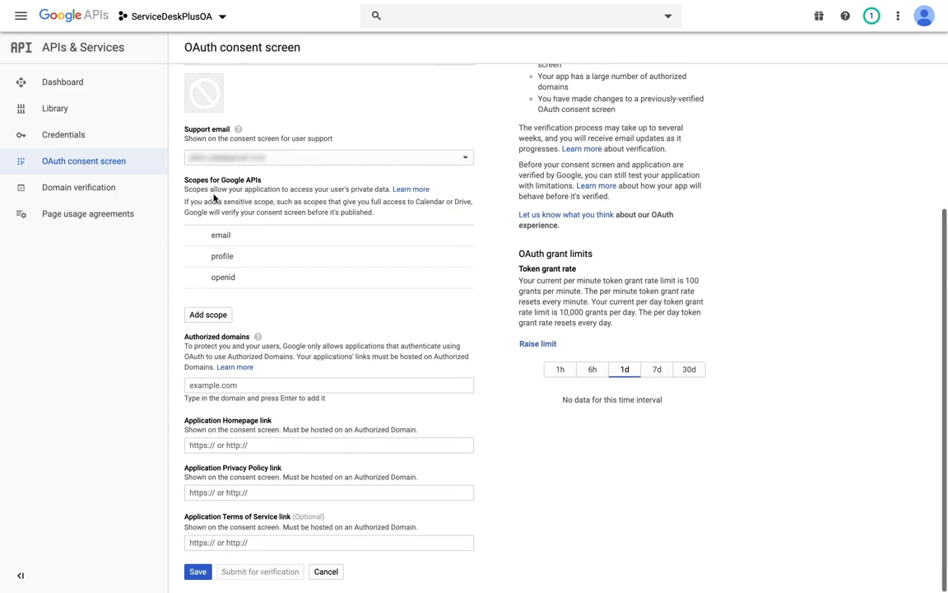
pyautogui.click(209, 314)
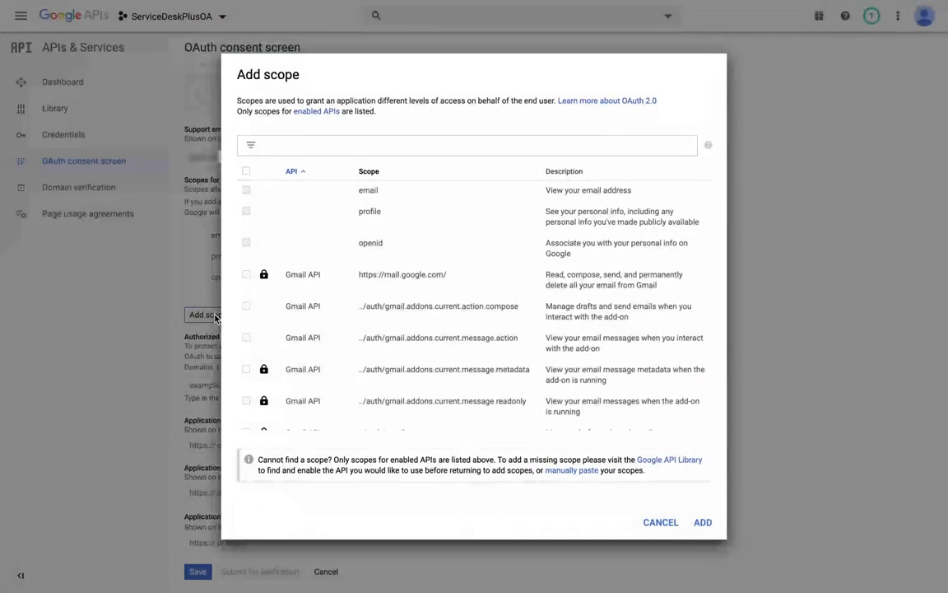
pyautogui.click(246, 275)
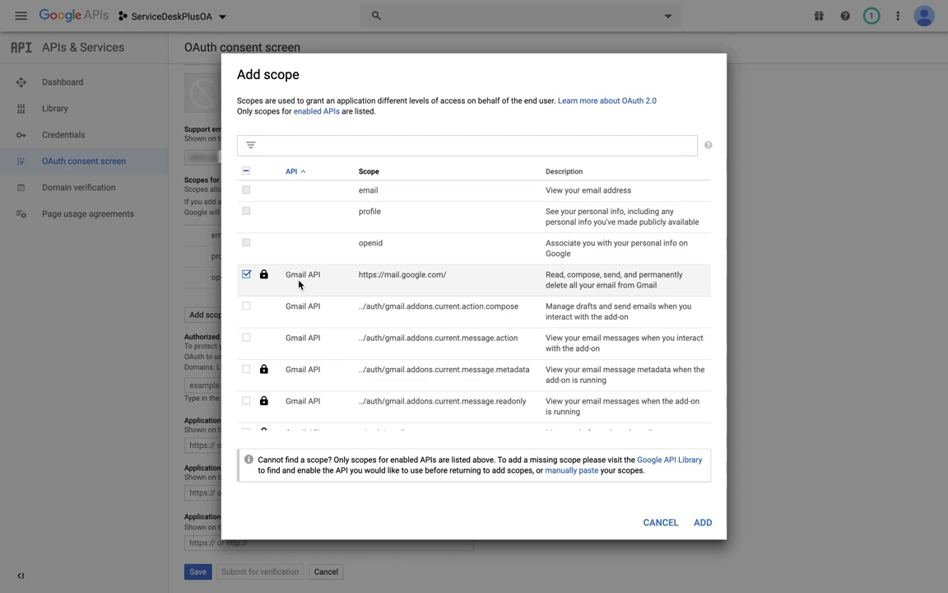
pyautogui.click(701, 518)
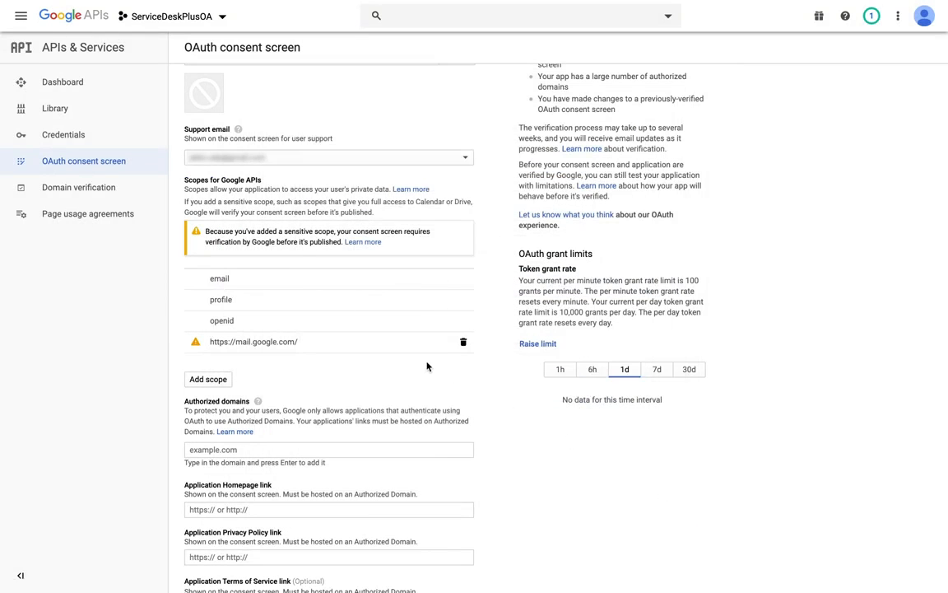
pyautogui.scroll(-2, 411, 354)
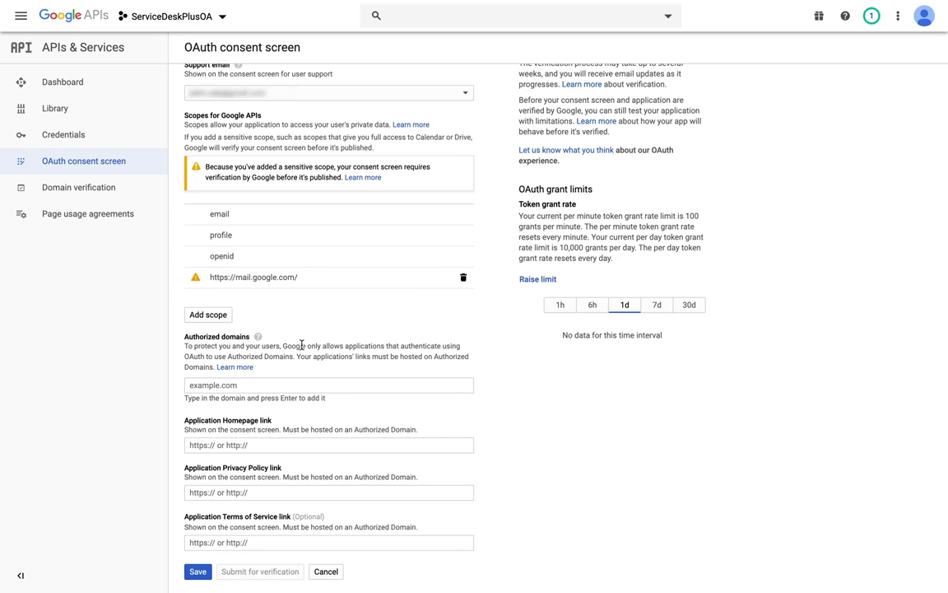
pyautogui.click(196, 572)
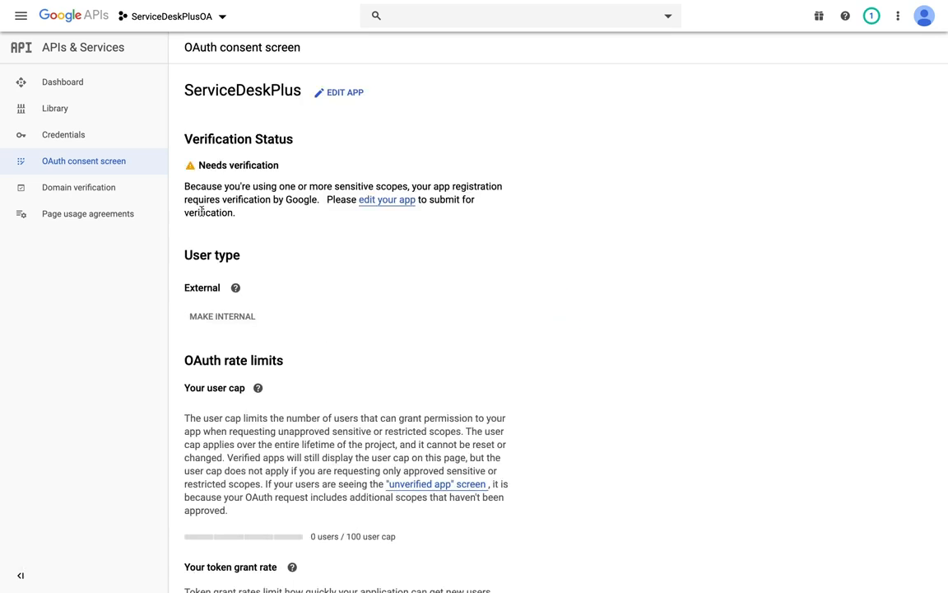
# - Start a new OAuth client ID credential with application type Web application and name it ServiceDeskPlus
pyautogui.click(99, 140)
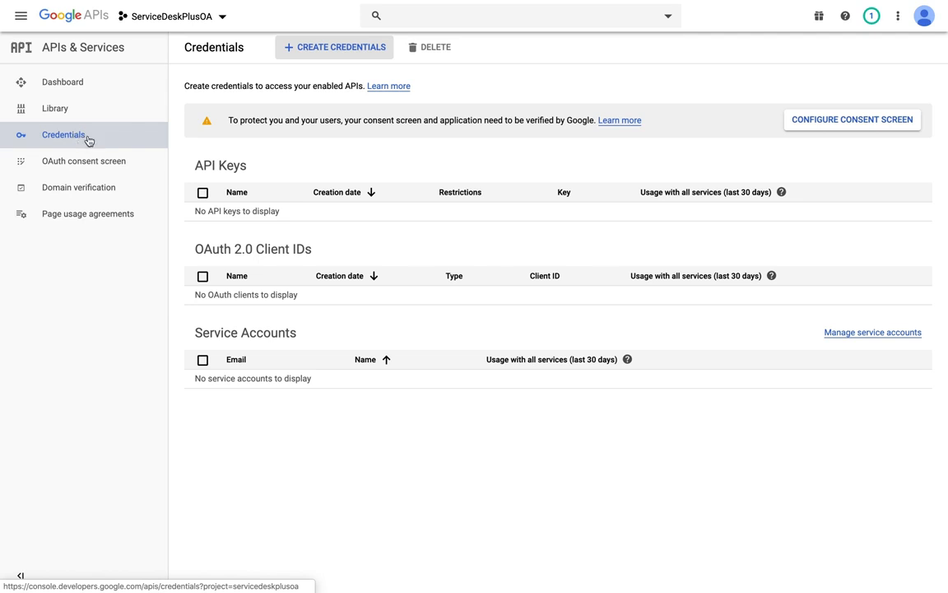
pyautogui.click(336, 49)
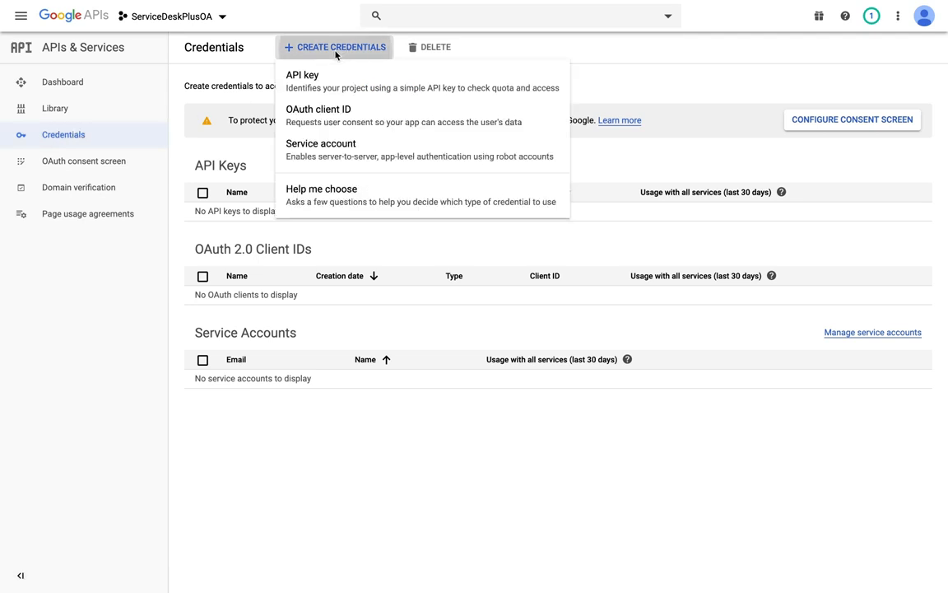
pyautogui.click(327, 115)
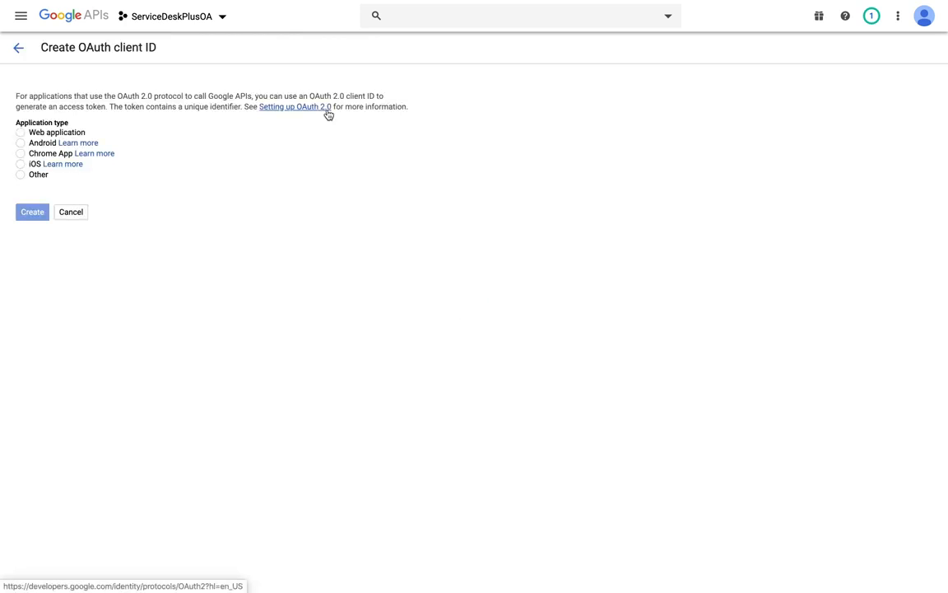
pyautogui.click(80, 135)
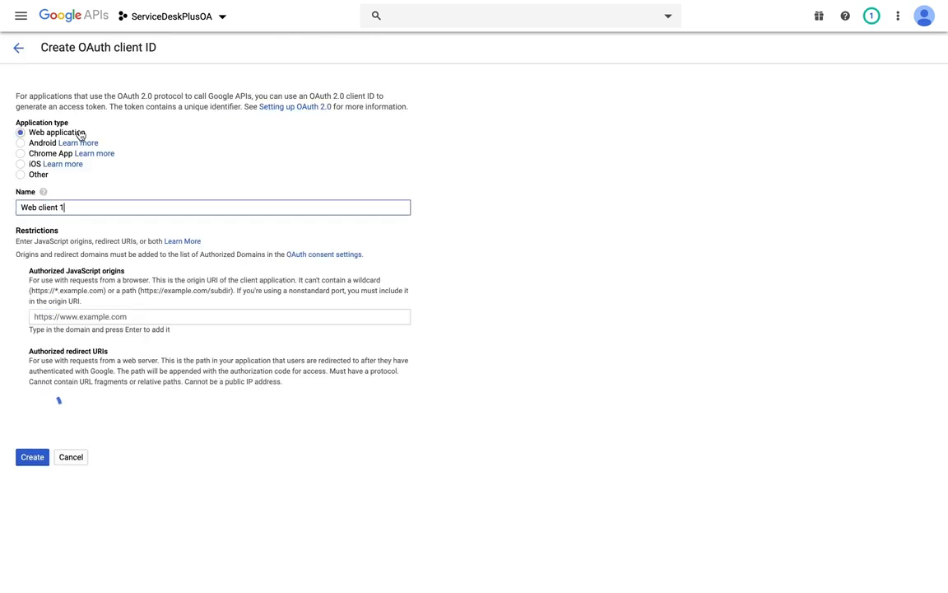
pyautogui.tripleClick(77, 210)
pyautogui.write('ServiceDeskPlus')
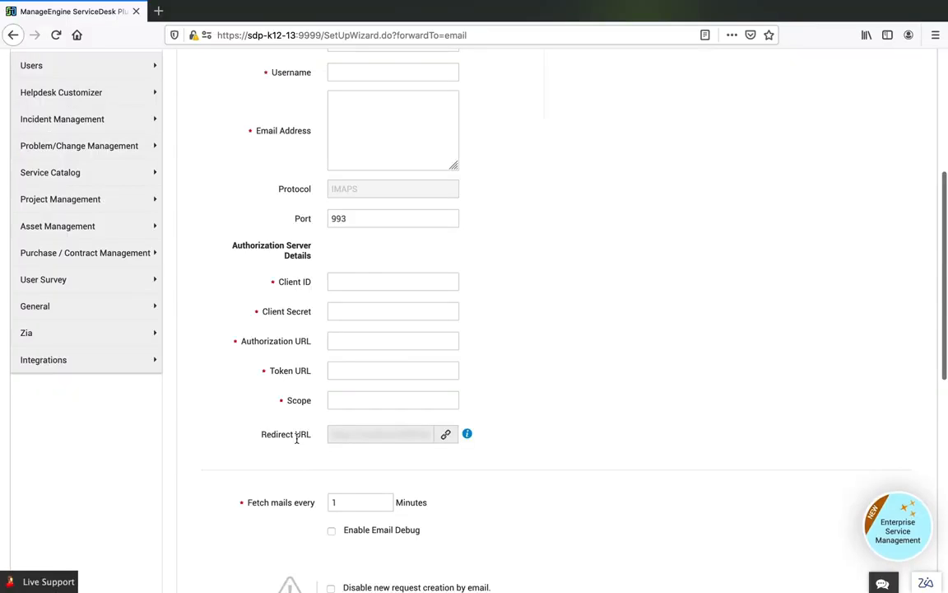
# - Copy the Redirect URL from the ServiceDesk Plus mail settings into the client's authorized redirect URIs and create the OAuth client
pyautogui.click(446, 434)
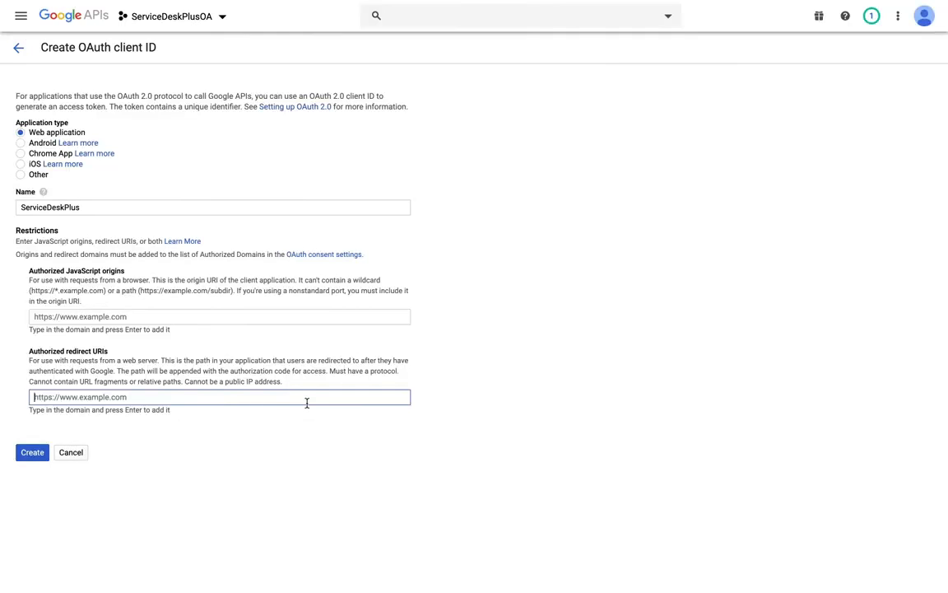
pyautogui.hotkey('ctrl', 'v')
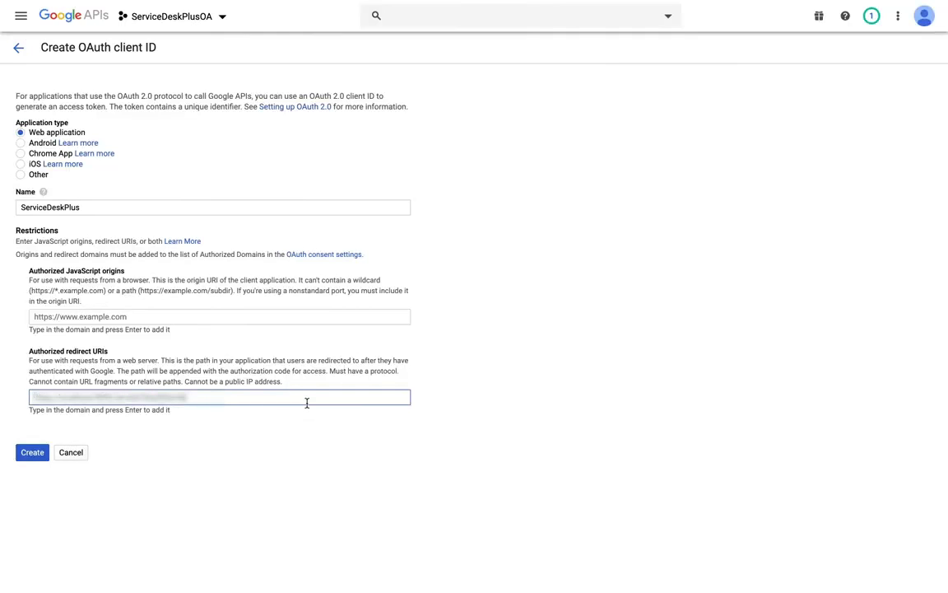
pyautogui.click(34, 453)
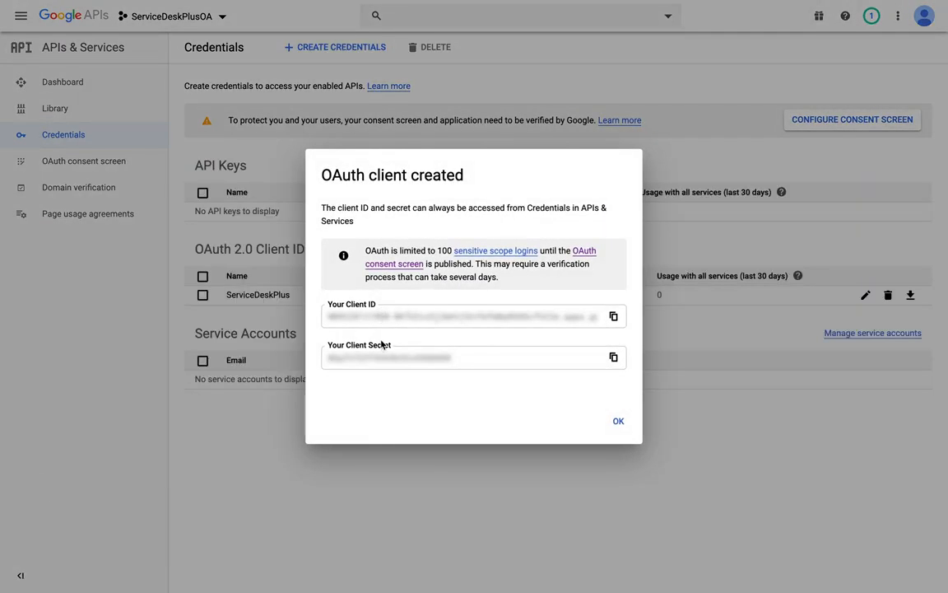
# - Copy the new OAuth client's client ID and client secret into the matching fields of the ServiceDesk Plus incoming mail settings
pyautogui.click(614, 316)
pyautogui.press('super+Tab')
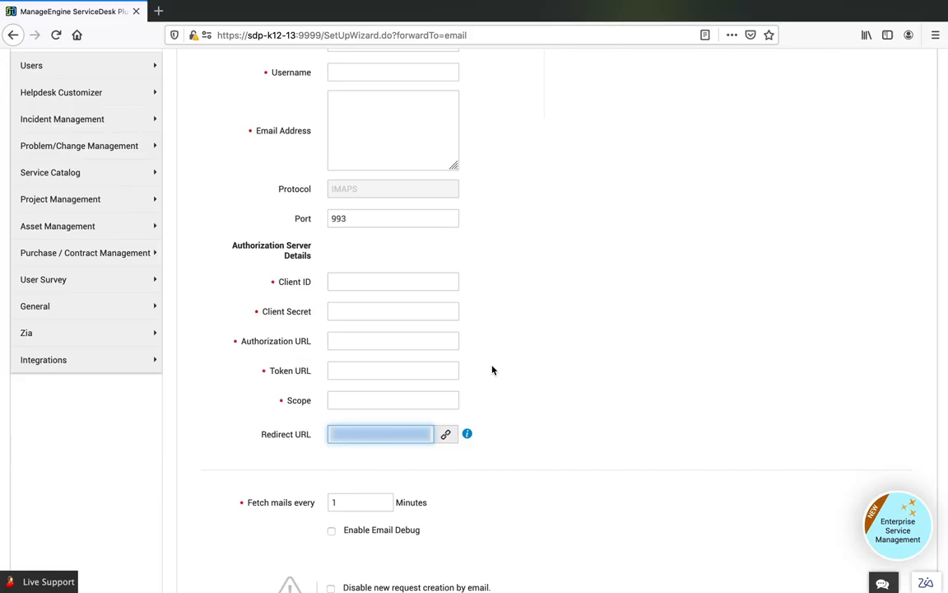
pyautogui.click(391, 284)
pyautogui.hotkey('ctrl', 'v')
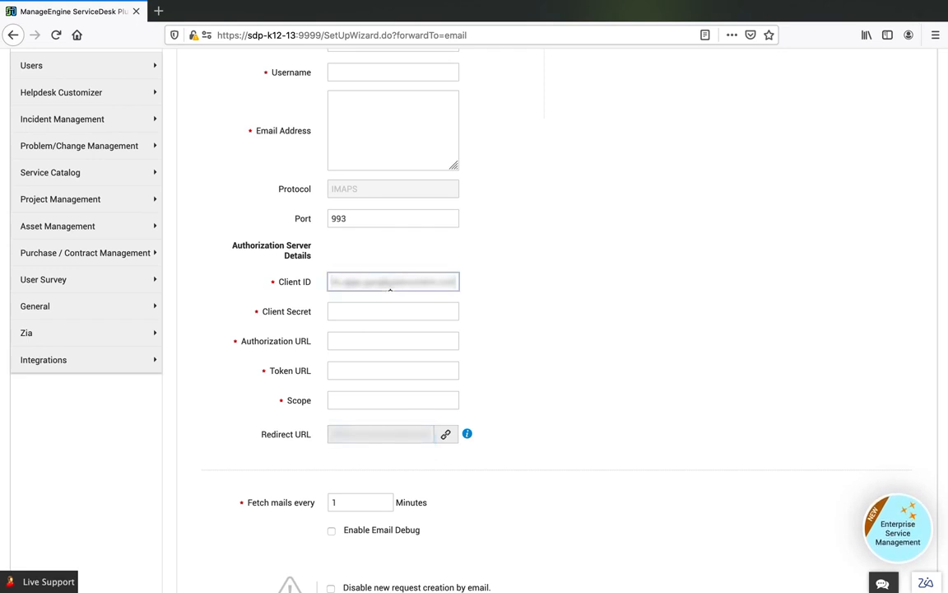
pyautogui.press('super+Tab')
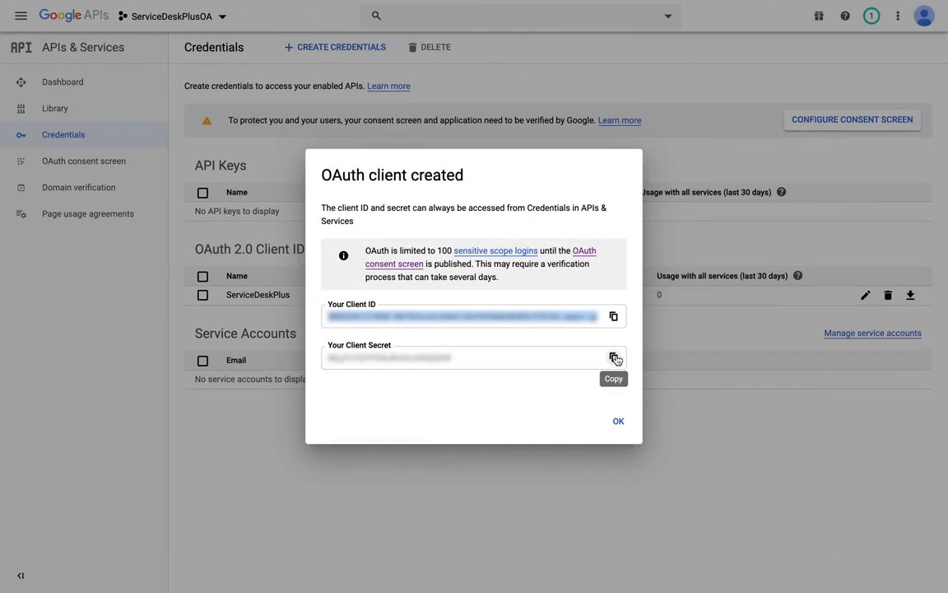
pyautogui.click(614, 358)
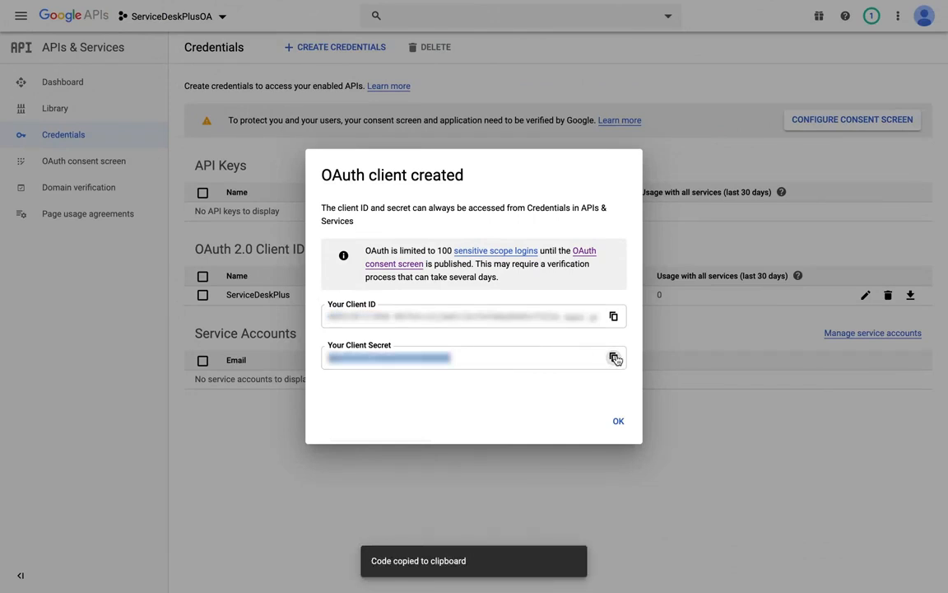
pyautogui.press('super+Tab')
pyautogui.press('Tab')
pyautogui.press('super+v')
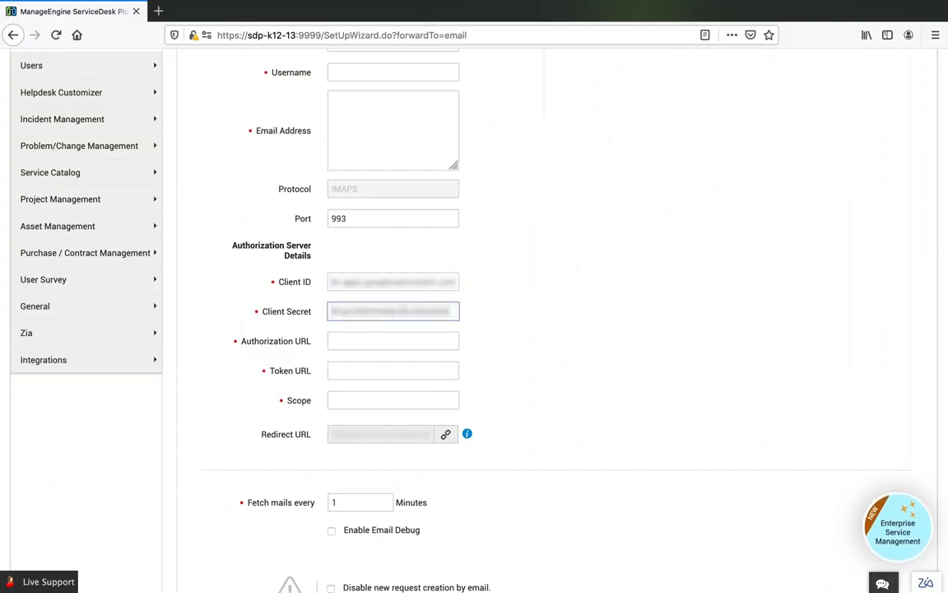
# - Fill in the mailbox username and email address in the incoming mail server settings
pyautogui.scroll(3, 360, 227)
pyautogui.click(356, 238)
pyautogui.press('super+v')
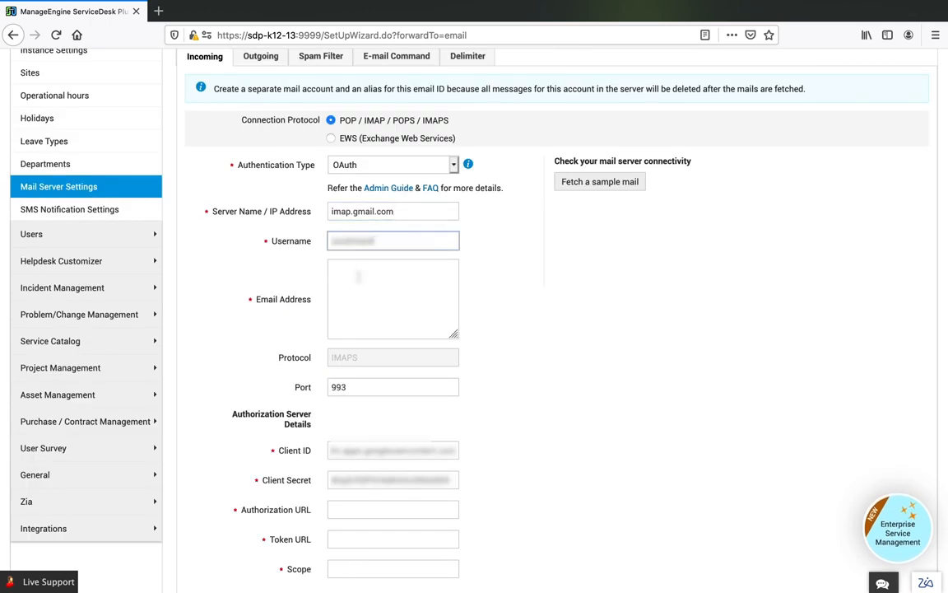
pyautogui.click(357, 266)
pyautogui.press('super+v')
# - Switch to the Google APIs console, download the ServiceDeskPlus OAuth client's JSON file and open it in the text editor
pyautogui.press('super+Tab')
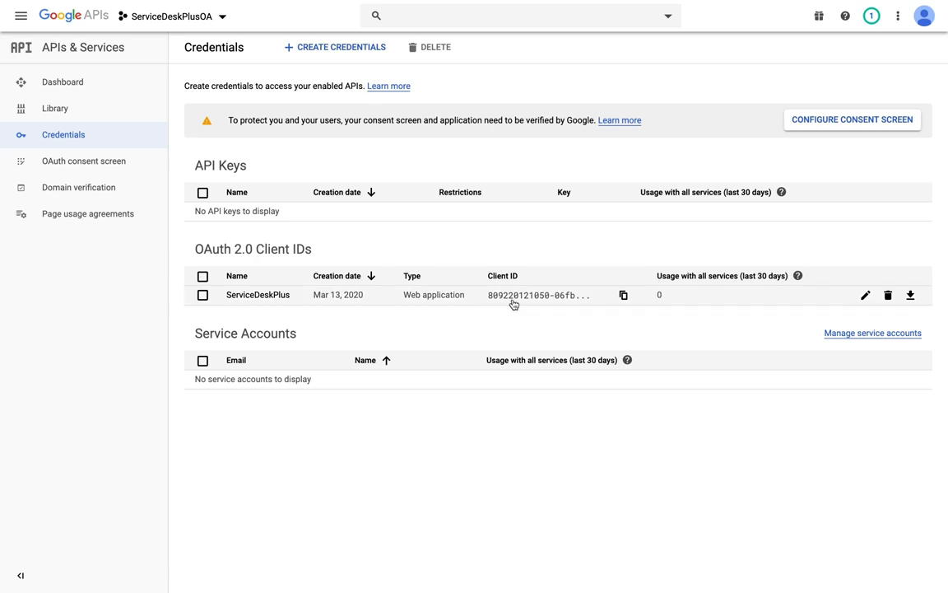
pyautogui.click(910, 297)
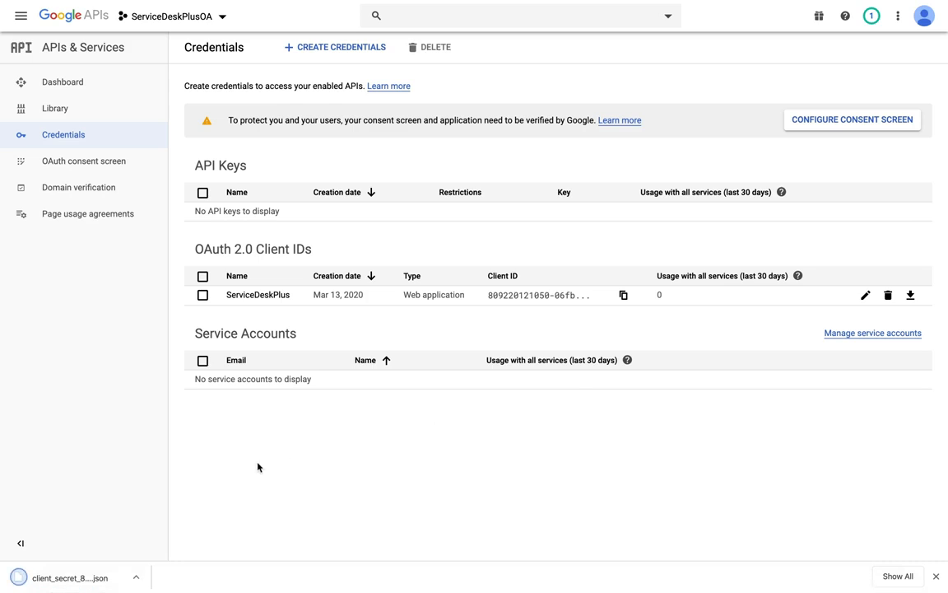
pyautogui.click(82, 582)
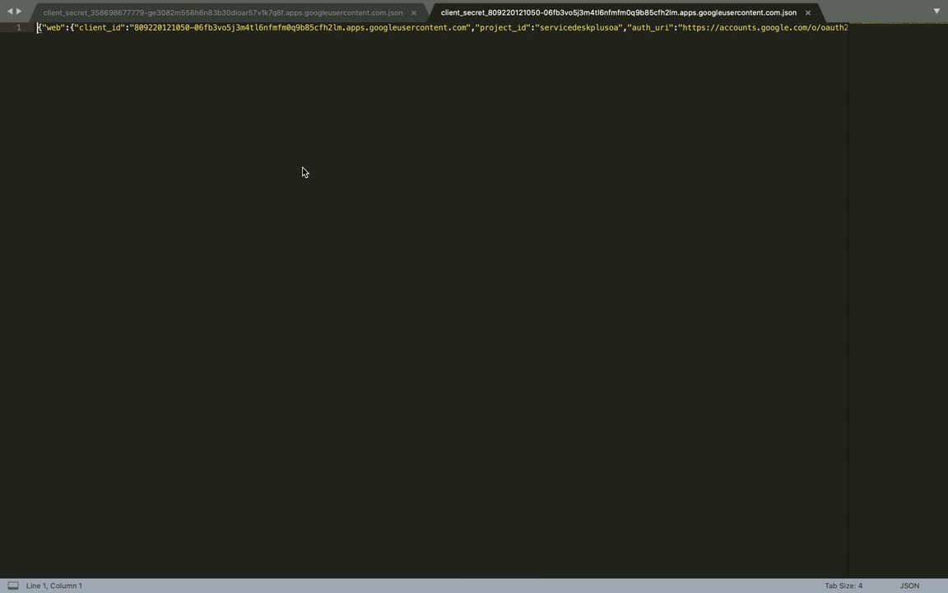
pyautogui.hscroll(10, 365, 128)
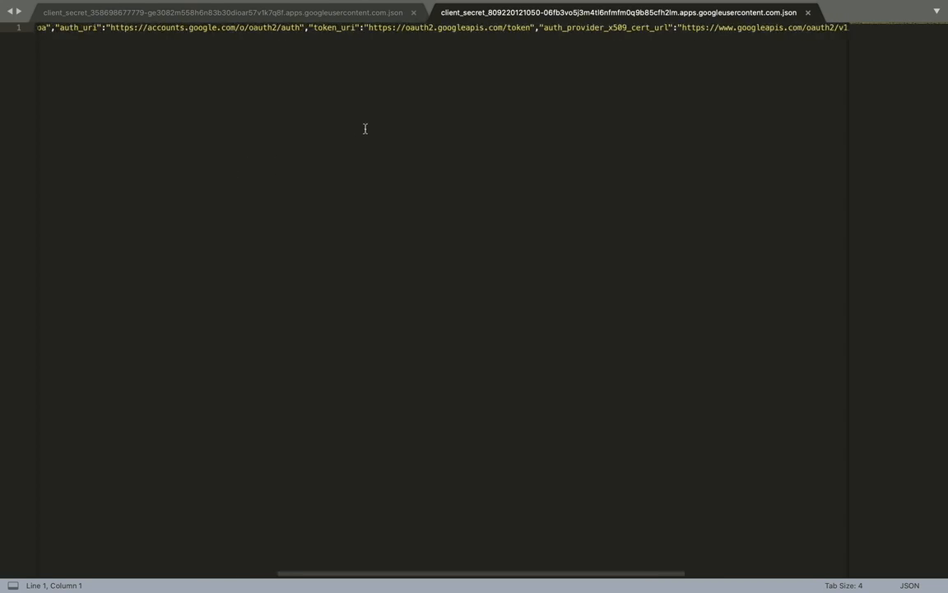
pyautogui.hscroll(2, 364, 128)
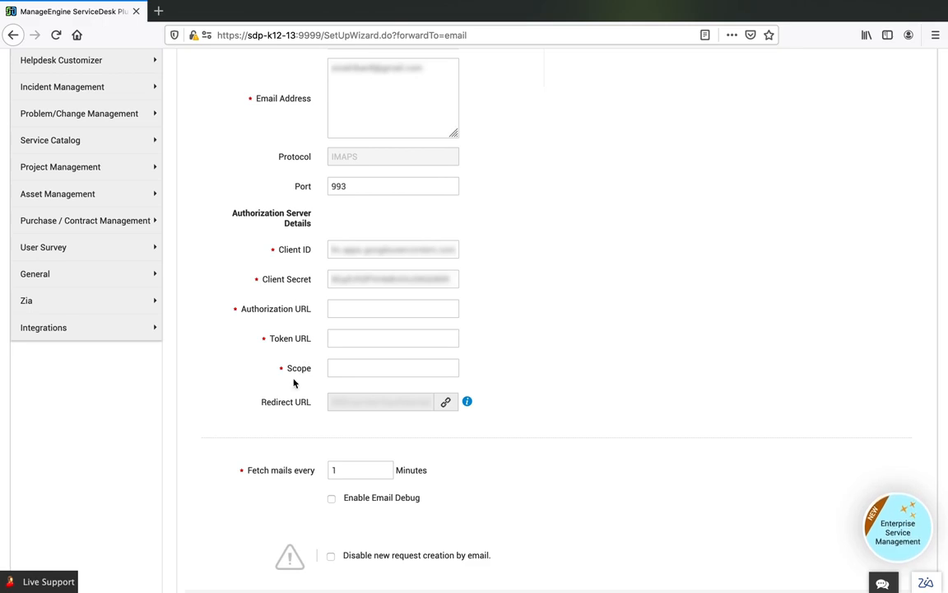
pyautogui.press('super+Tab')
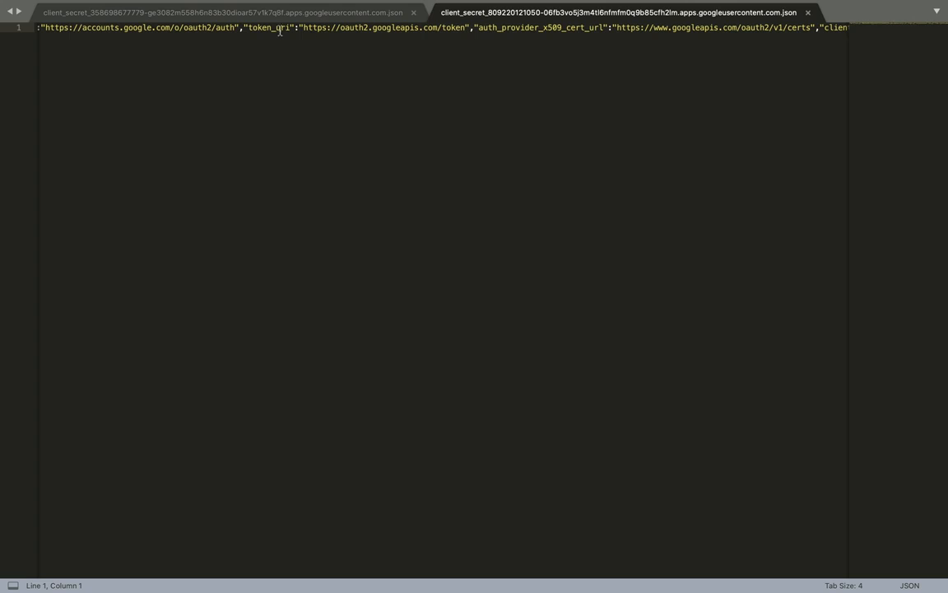
pyautogui.hscroll(-10, 275, 29)
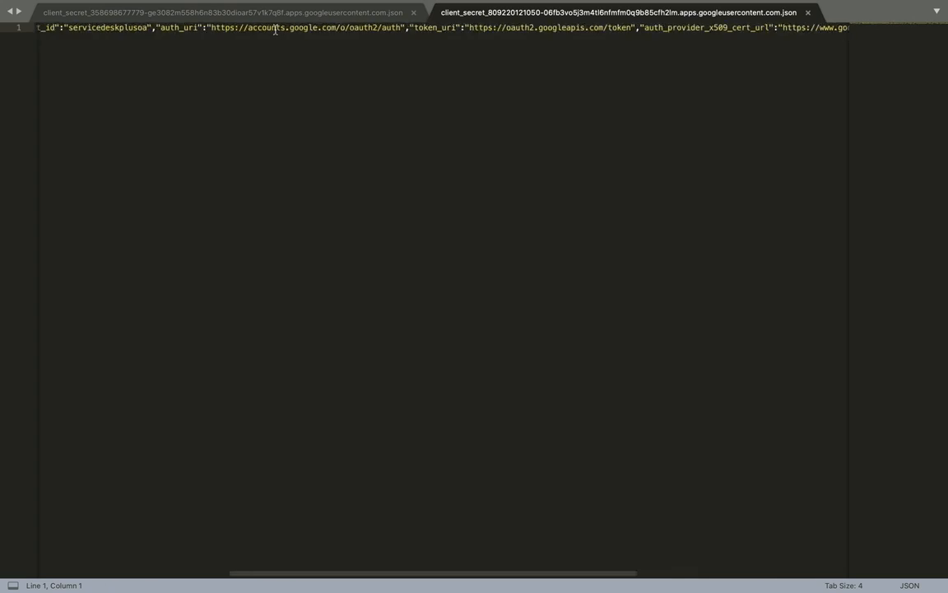
pyautogui.hscroll(-6, 275, 30)
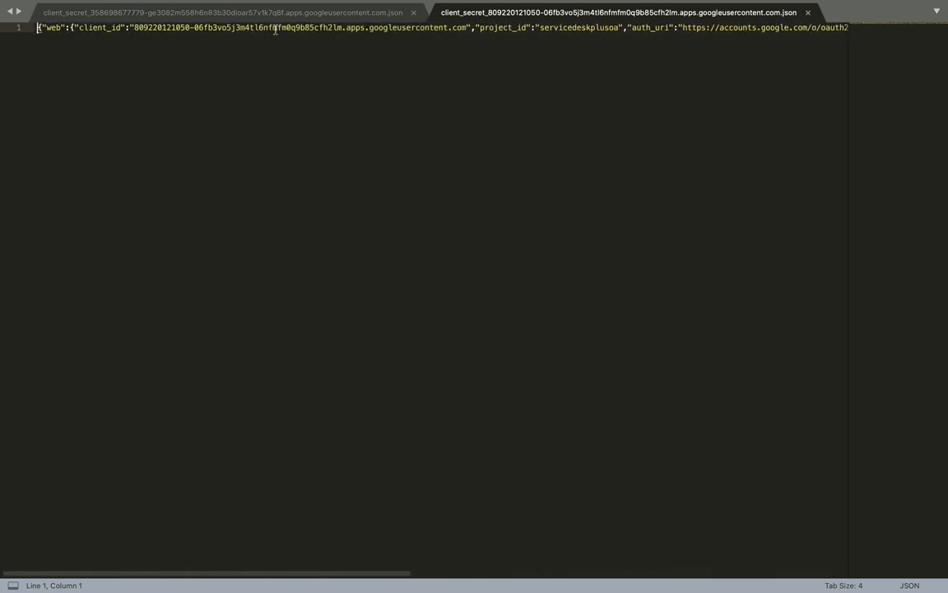
pyautogui.moveTo(79, 27); pyautogui.dragTo(122, 27)
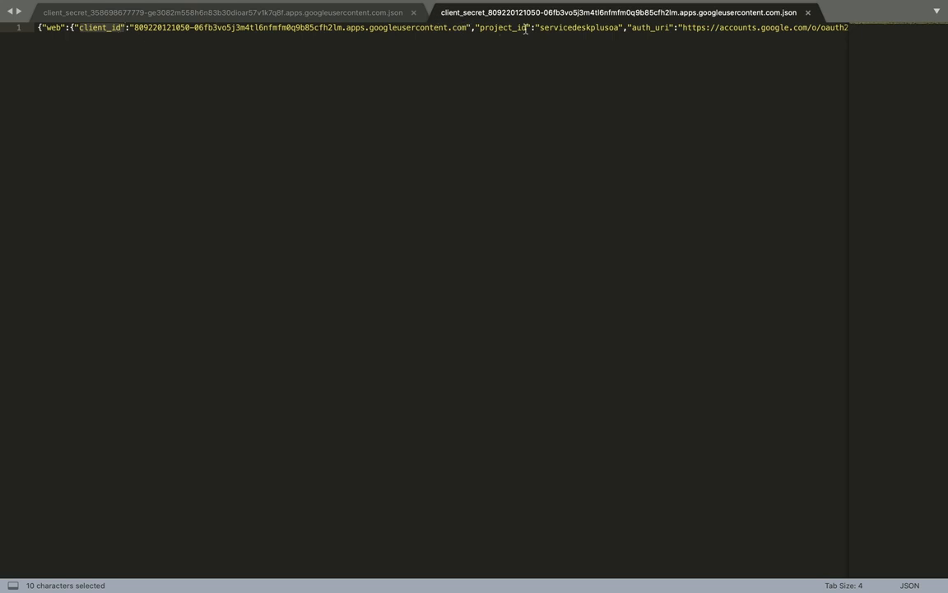
pyautogui.hscroll(3, 525, 29)
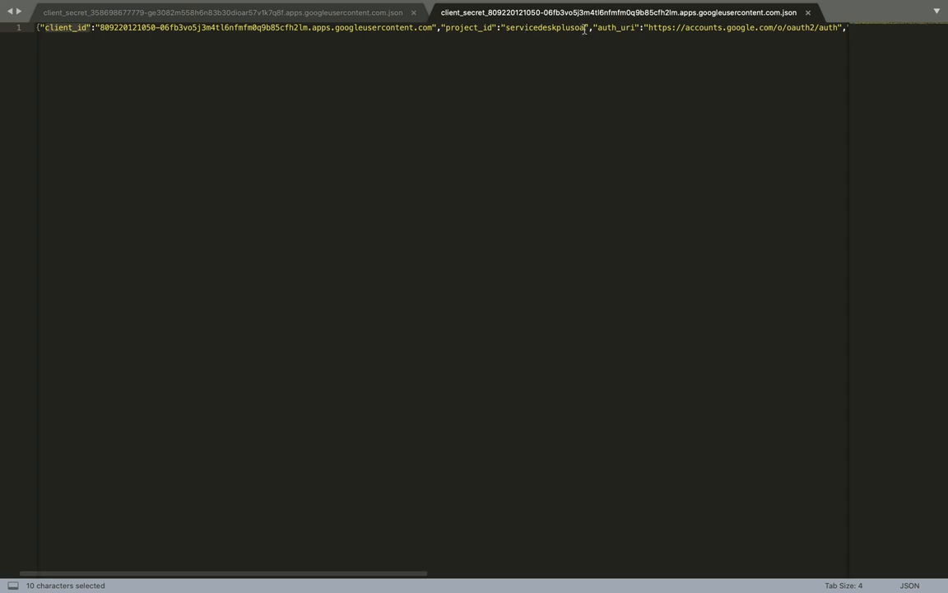
pyautogui.hscroll(3, 586, 29)
pyautogui.hscroll(4, 585, 29)
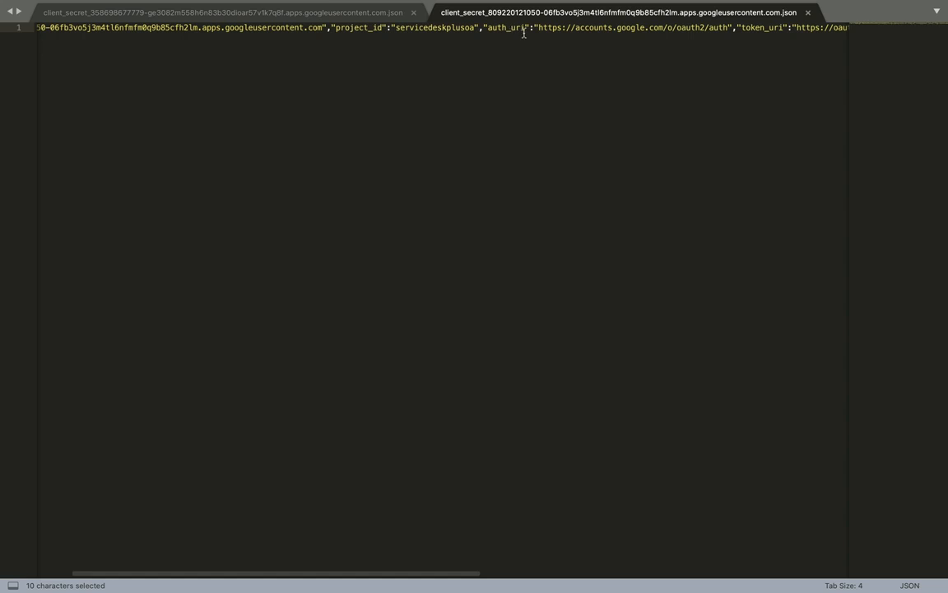
pyautogui.hscroll(3, 531, 30)
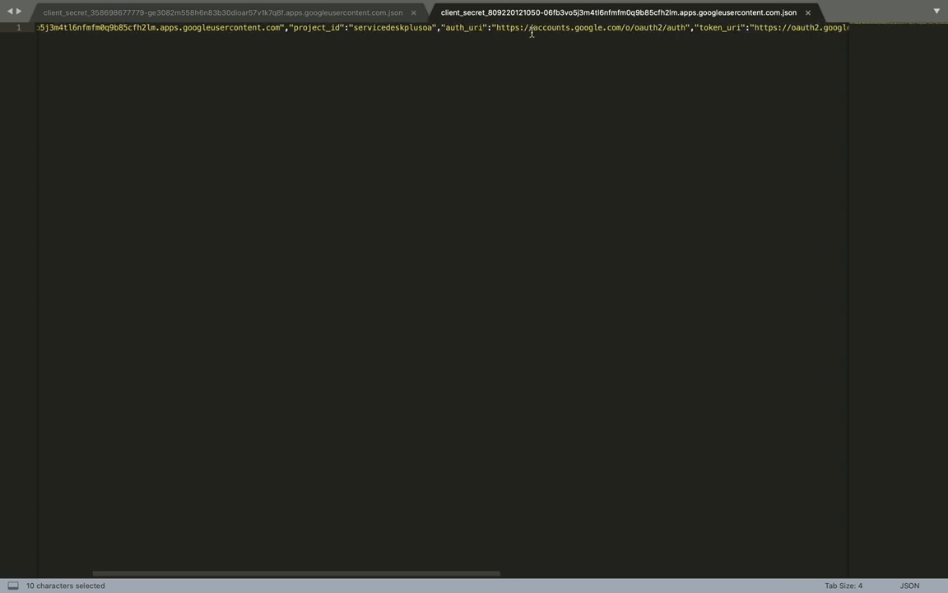
pyautogui.moveTo(497, 27); pyautogui.dragTo(686, 28)
pyautogui.press('super+c')
pyautogui.press('super+Tab')
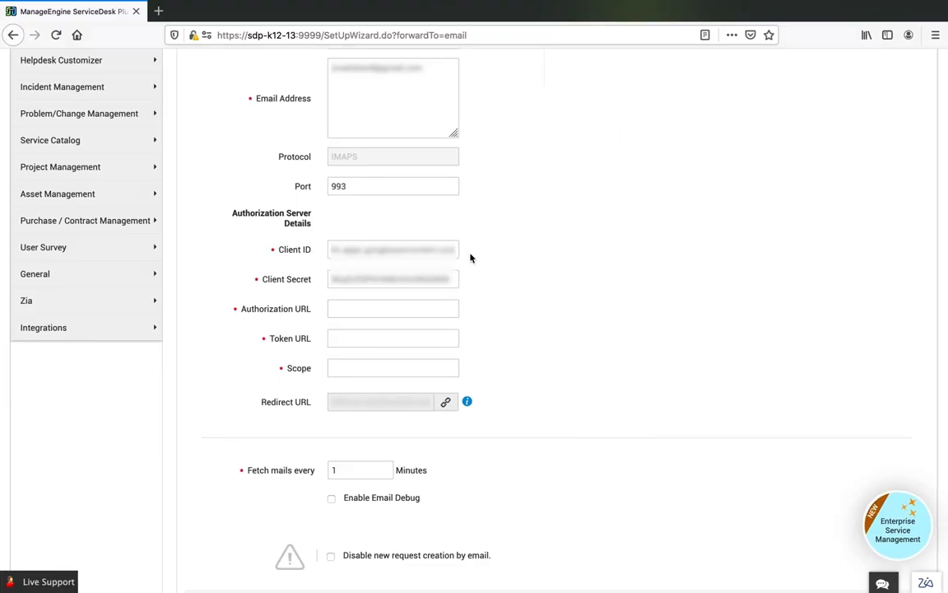
pyautogui.click(397, 308)
pyautogui.press('super+v')
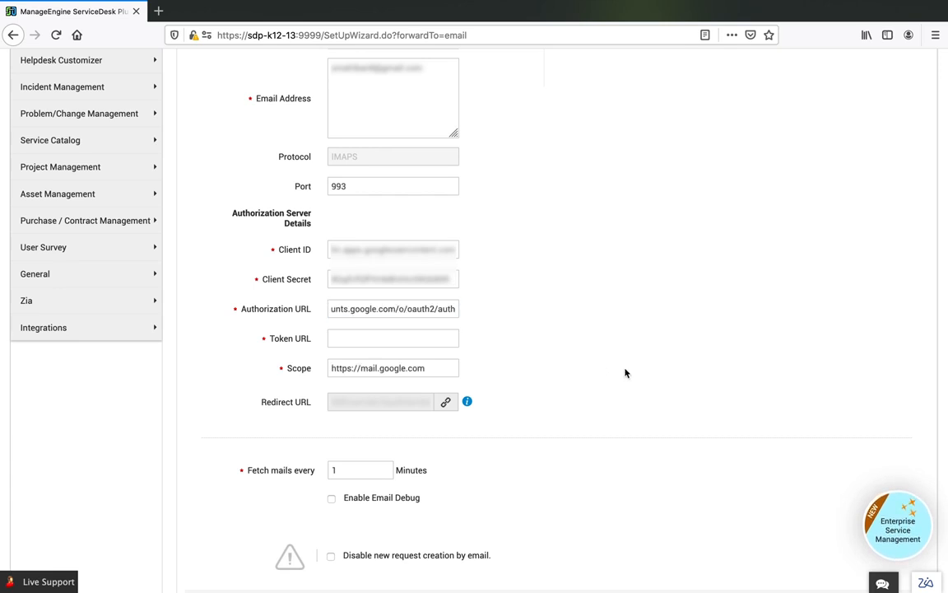
pyautogui.press('super+Tab')
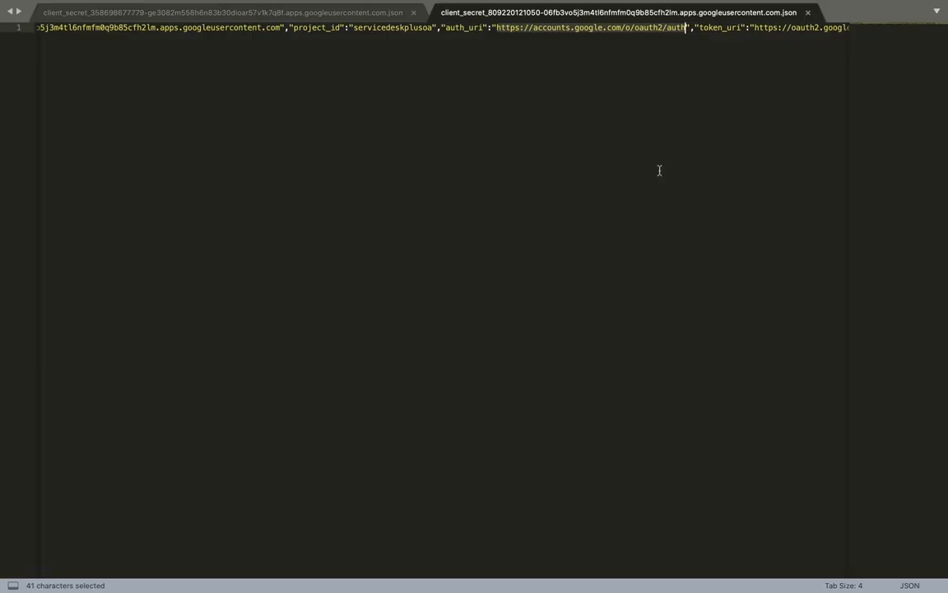
pyautogui.hscroll(5, 694, 35)
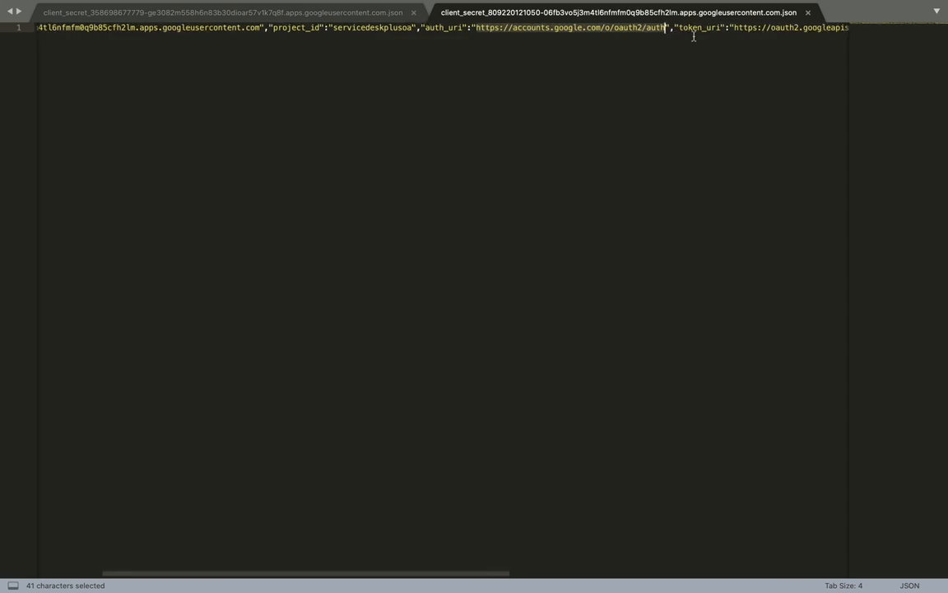
pyautogui.moveTo(602, 27); pyautogui.dragTo(763, 27)
pyautogui.press('super+c')
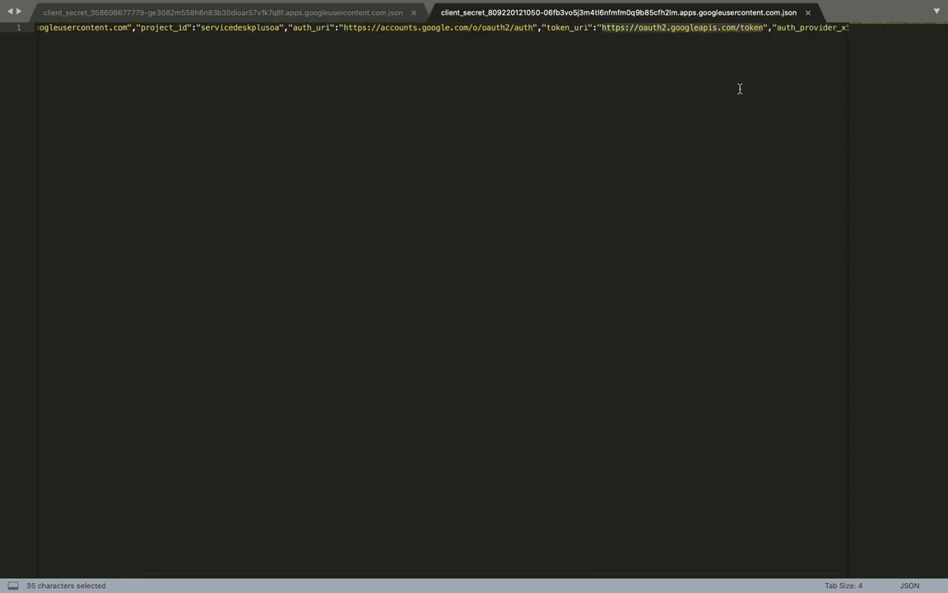
pyautogui.press('super+Tab')
pyautogui.click(387, 337)
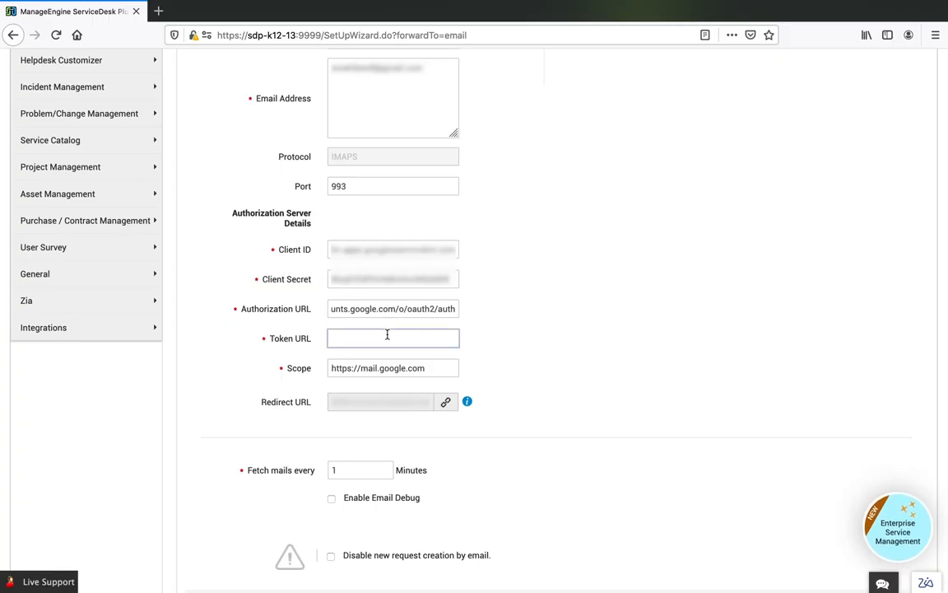
pyautogui.press('super+v')
# - Save the incoming mail server settings and sign in to the Google account with the mailbox email and account password
pyautogui.scroll(3, 395, 340)
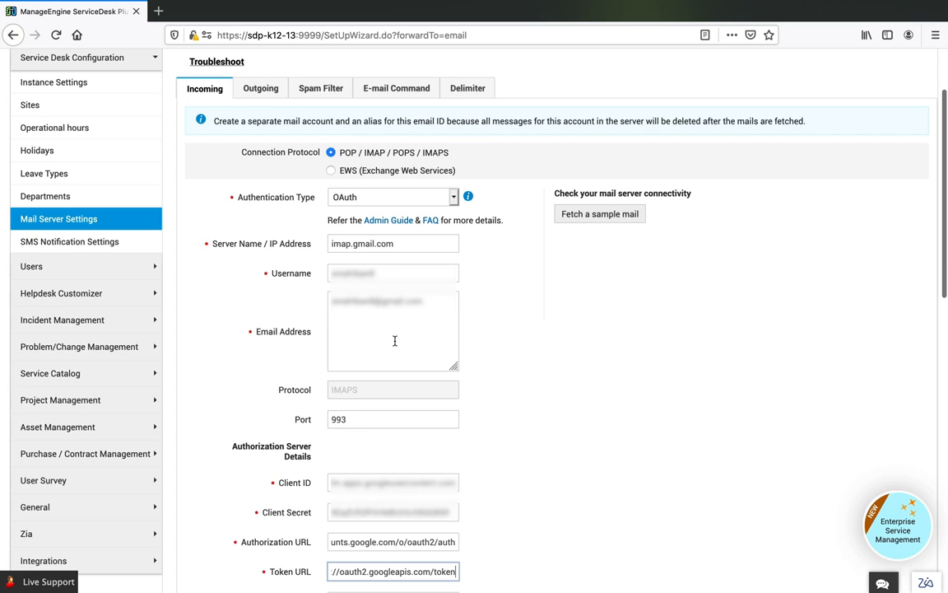
pyautogui.scroll(-10, 395, 339)
pyautogui.click(553, 357)
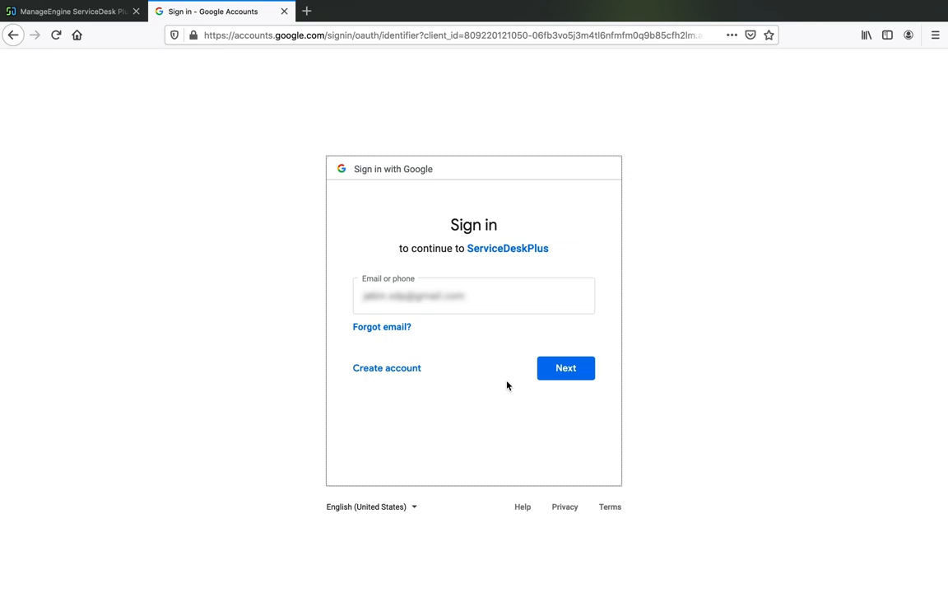
pyautogui.click(544, 367)
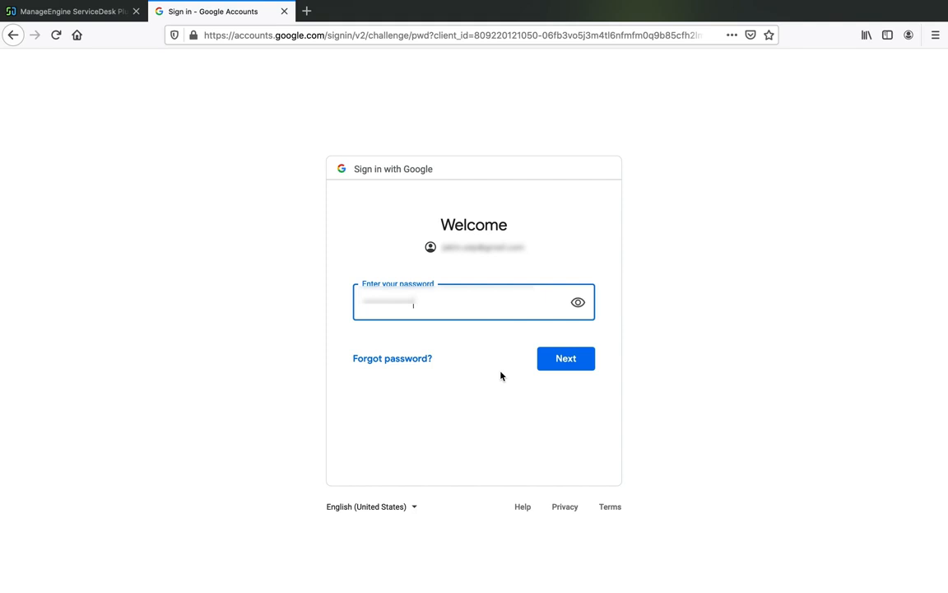
pyautogui.click(568, 359)
pyautogui.click(262, 159)
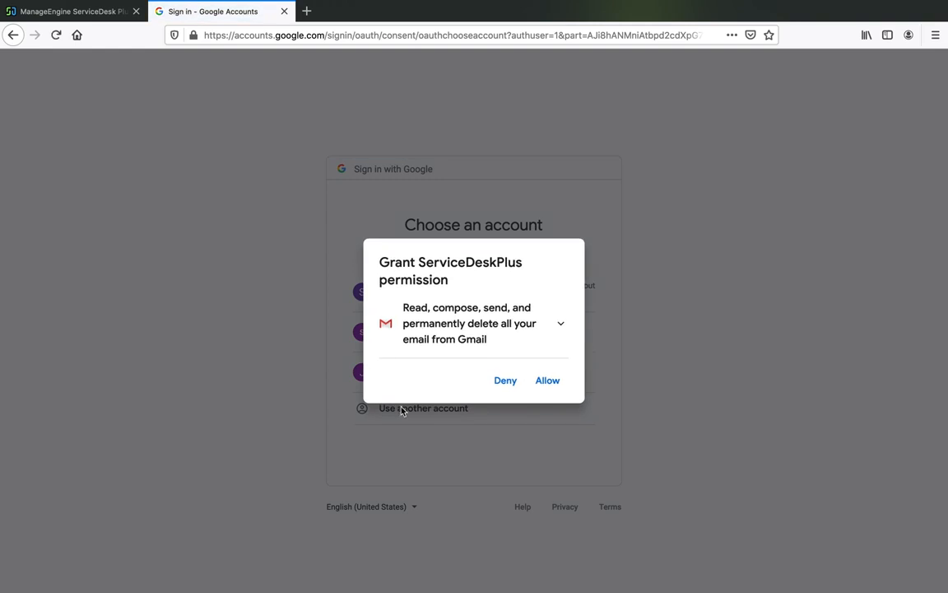
# - Allow ServiceDeskPlus to read, compose, send and permanently delete Gmail email, confirm the choices, and return to the ServiceDesk Plus incoming mail settings
pyautogui.click(550, 381)
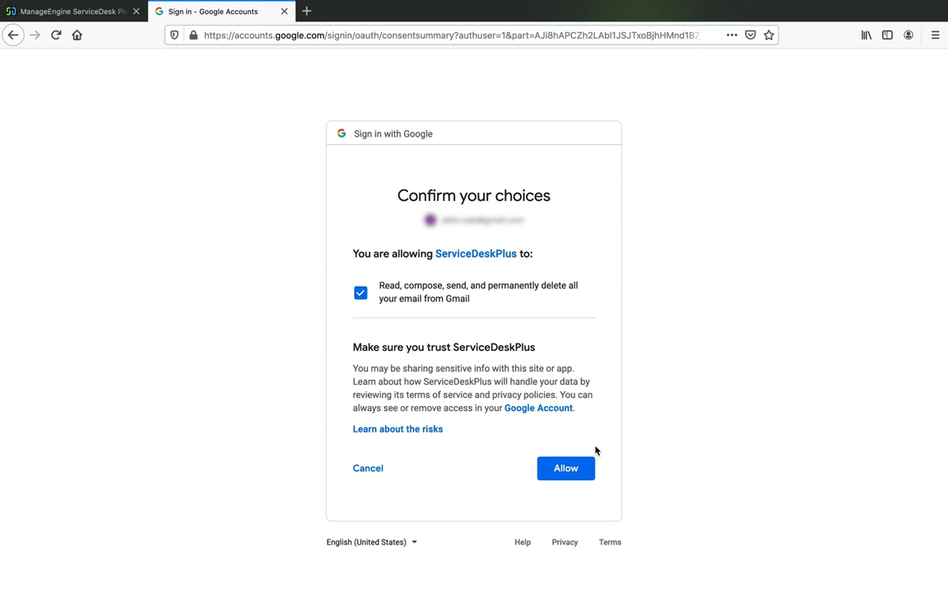
pyautogui.click(570, 468)
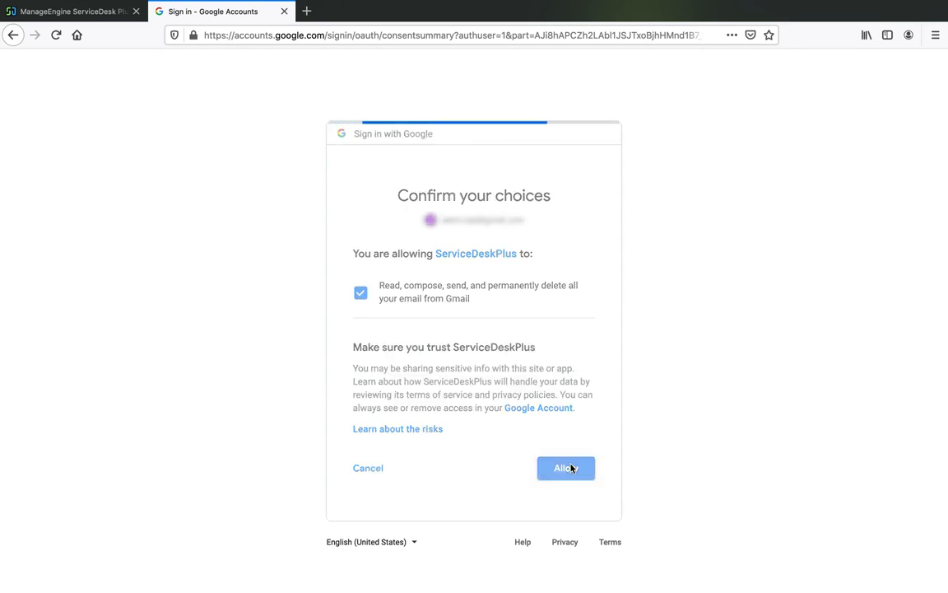
pyautogui.click(88, 12)
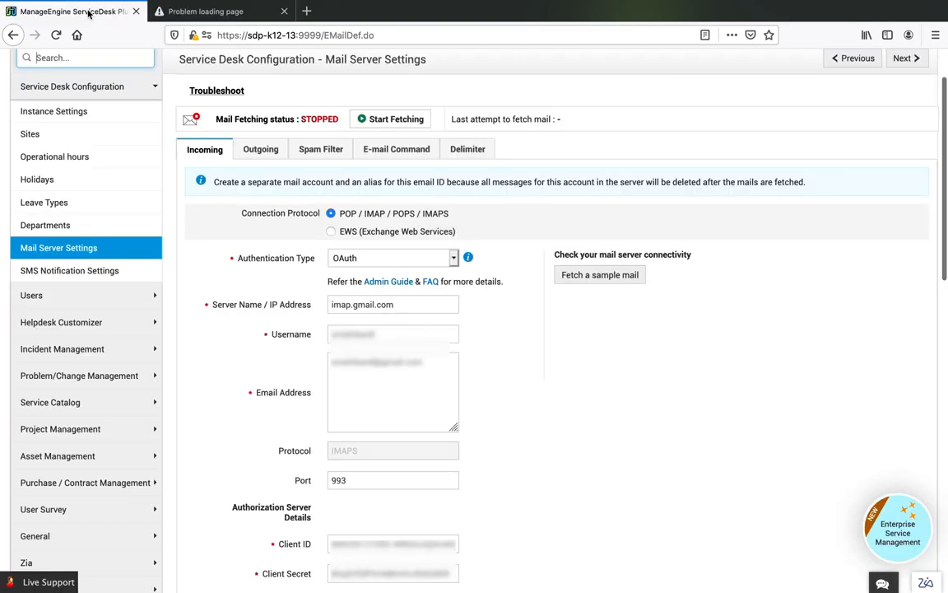
pyautogui.scroll(-4, 226, 230)
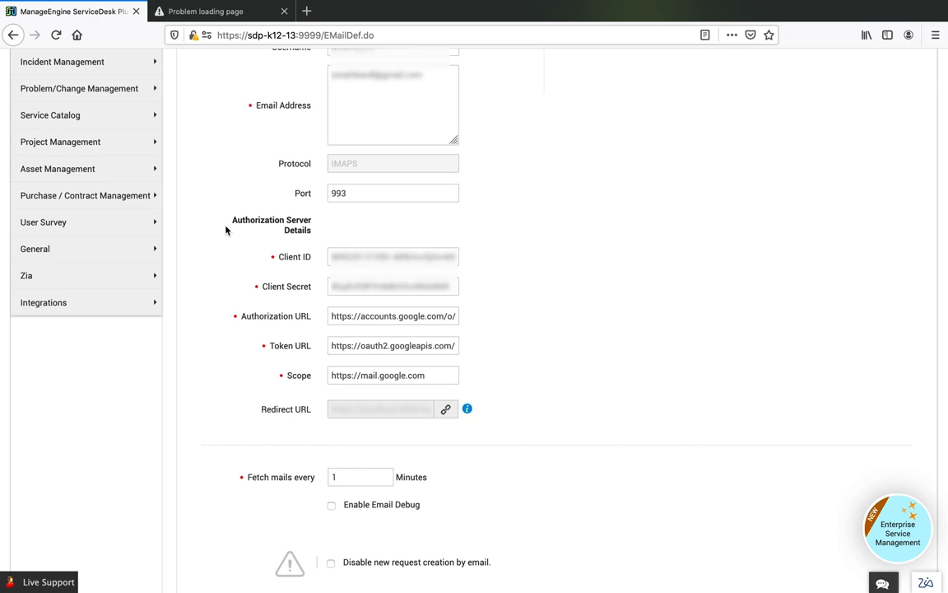